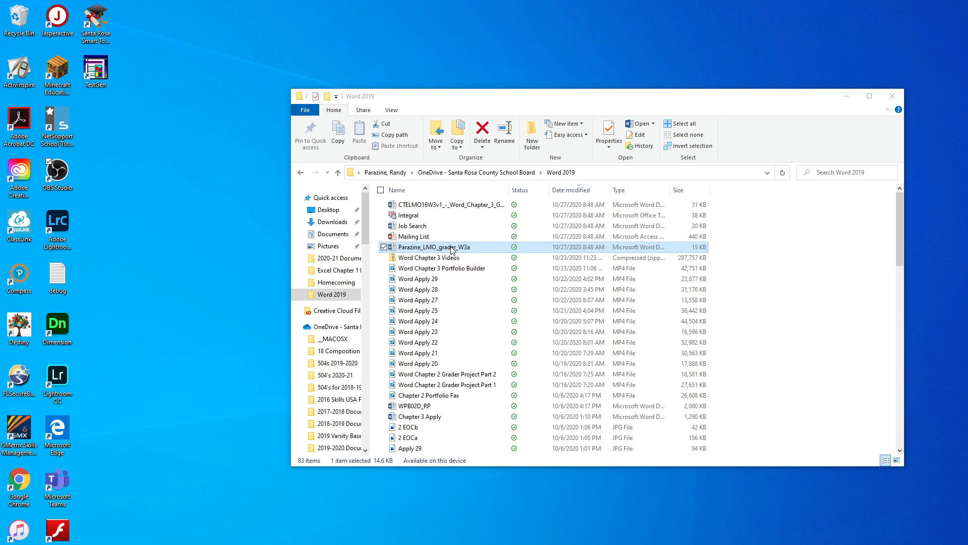
Open Parazine_LMO_grader_W3a.docx in Word and dismiss the Outlook notification
{"action": "double_click", "coordinate": [453, 248]}
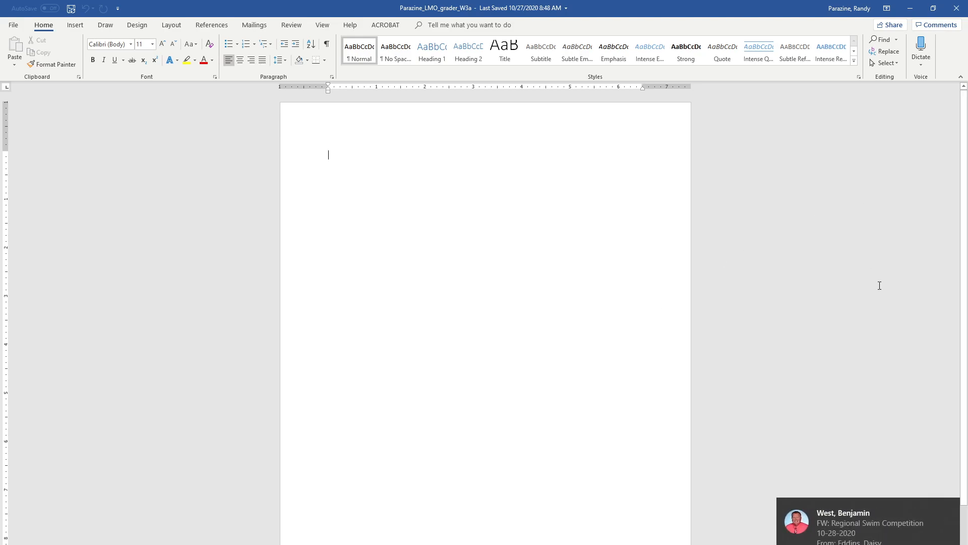
{"action": "left_click", "coordinate": [949, 507]}
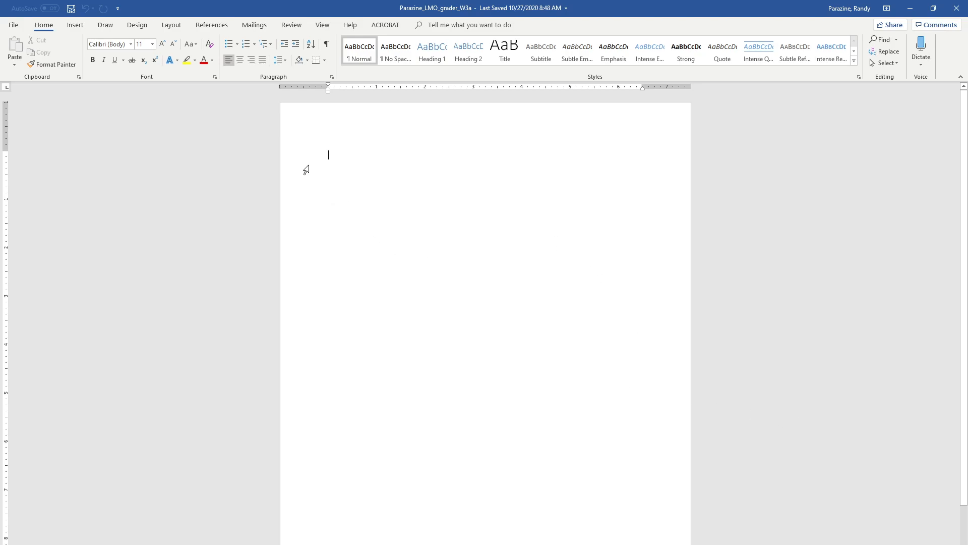
Start a labels mail merge using Microsoft 30 Per Page address labels, accepting the document clear
{"action": "left_click", "coordinate": [253, 27]}
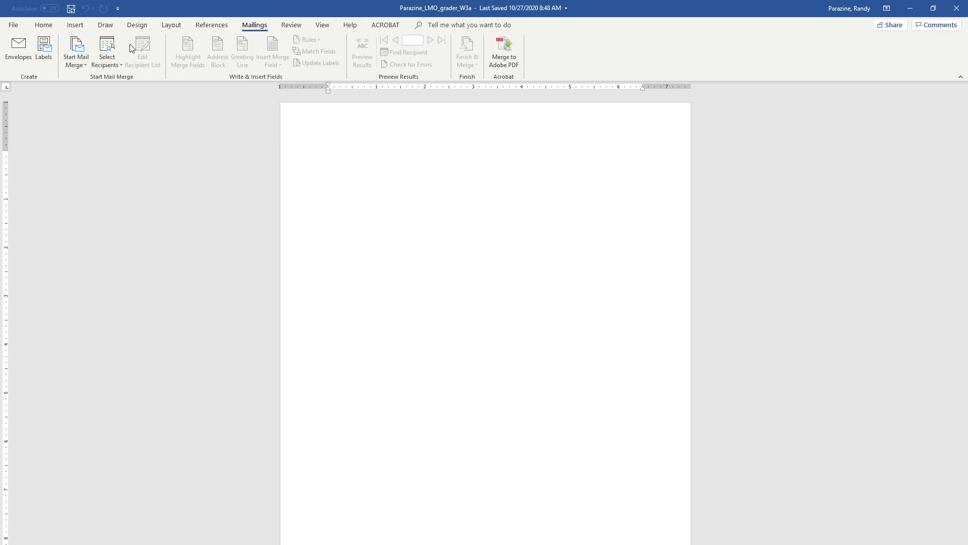
{"action": "left_click", "coordinate": [83, 47]}
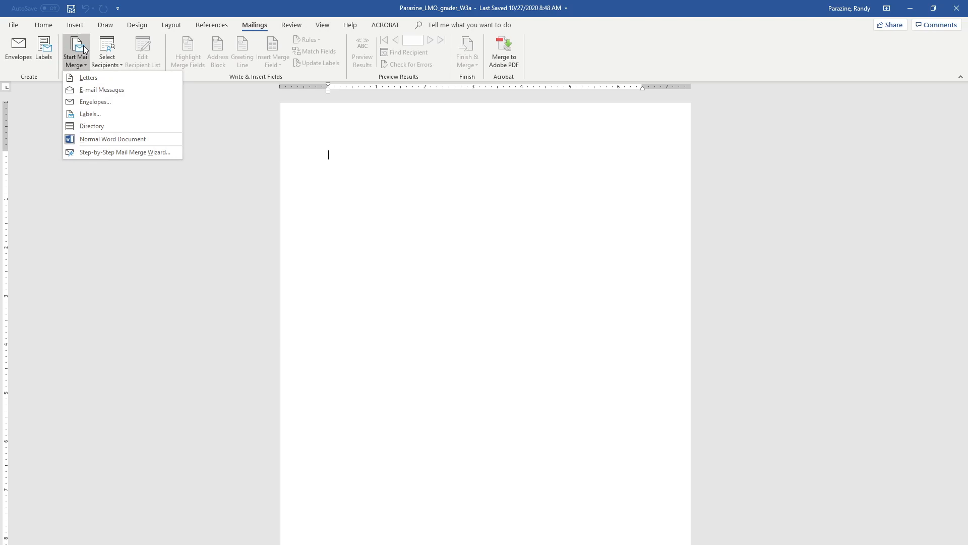
{"action": "left_click", "coordinate": [86, 113]}
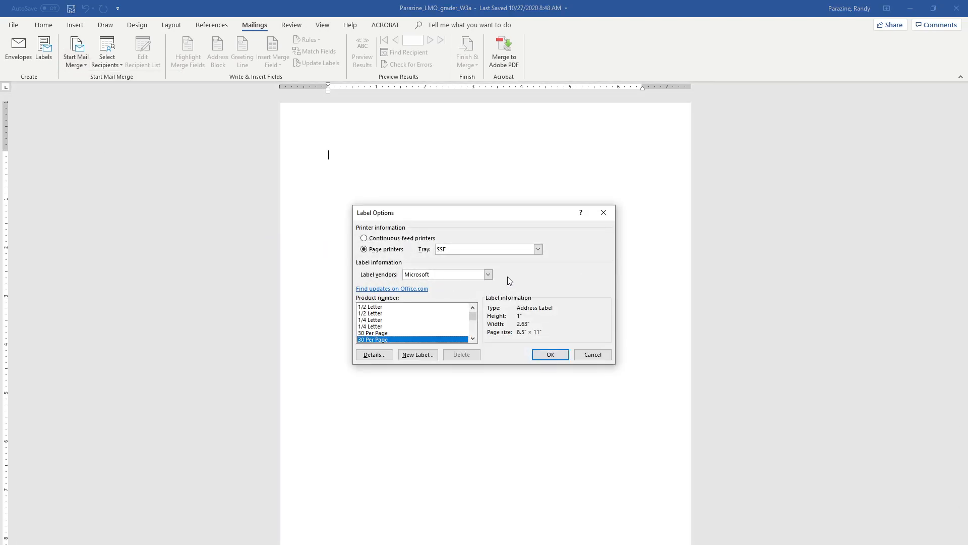
{"action": "left_click", "coordinate": [488, 274]}
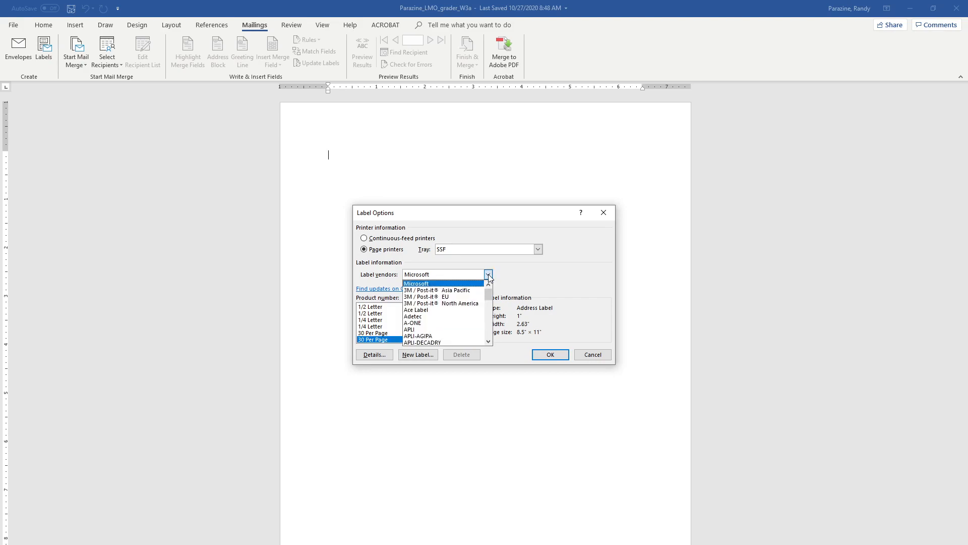
{"action": "left_click", "coordinate": [510, 274]}
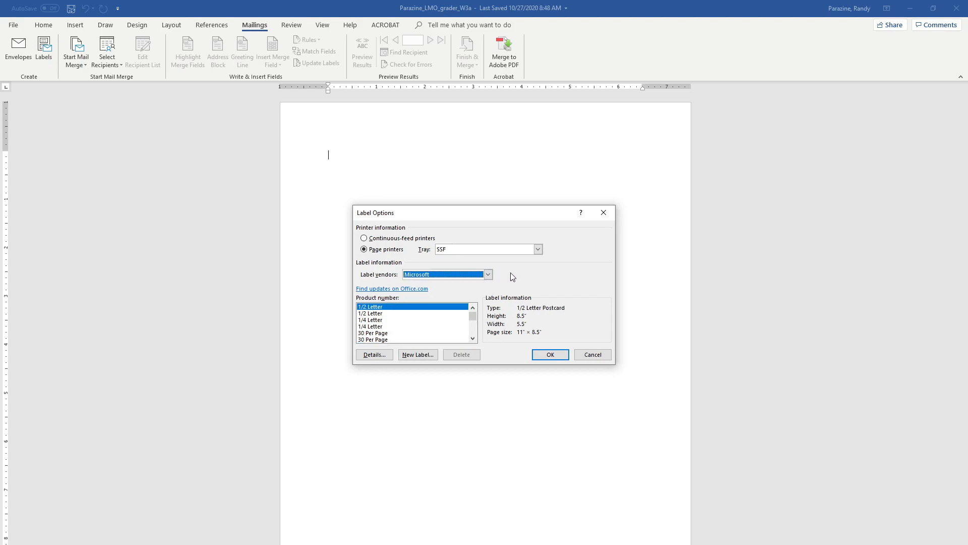
{"action": "left_click", "coordinate": [383, 333]}
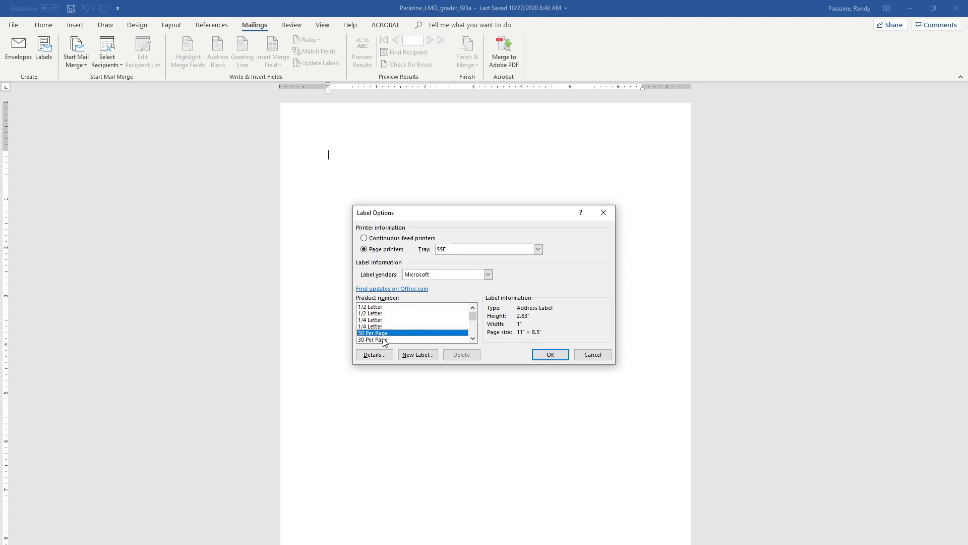
{"action": "left_click", "coordinate": [385, 339]}
{"action": "left_click", "coordinate": [387, 333]}
{"action": "left_click", "coordinate": [436, 339]}
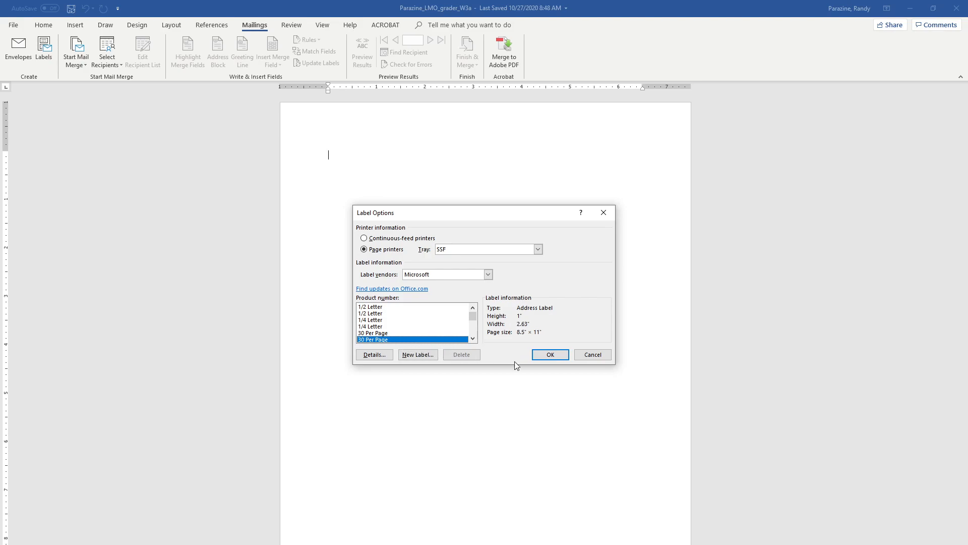
{"action": "left_click", "coordinate": [542, 356]}
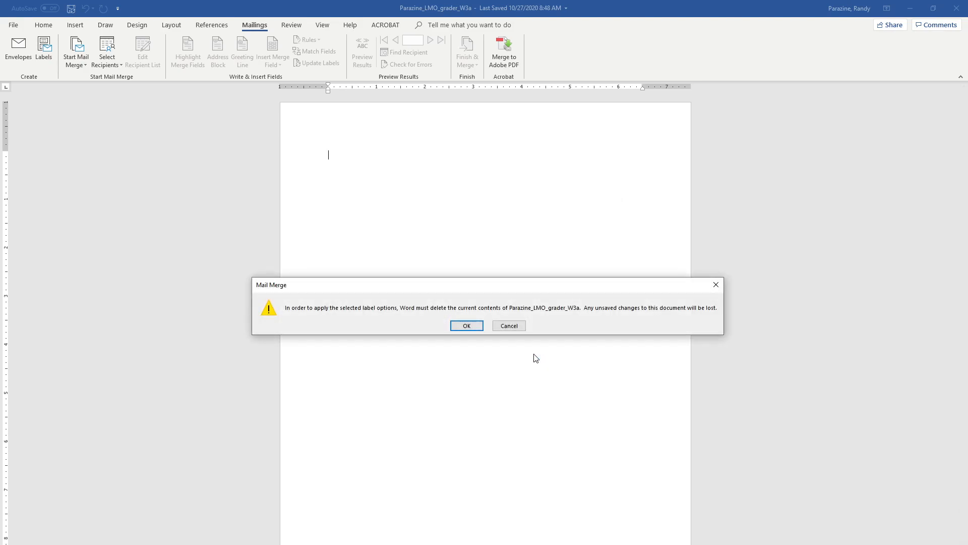
{"action": "left_click", "coordinate": [468, 326]}
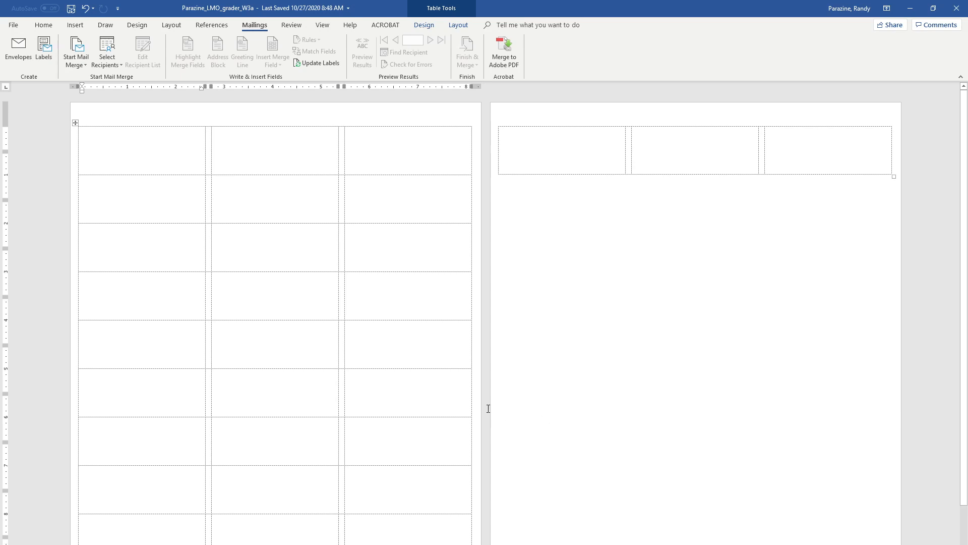
Use the existing Mailing List database in the Word 2019 folder as the recipient list
{"action": "left_click", "coordinate": [107, 51]}
{"action": "left_click", "coordinate": [120, 90]}
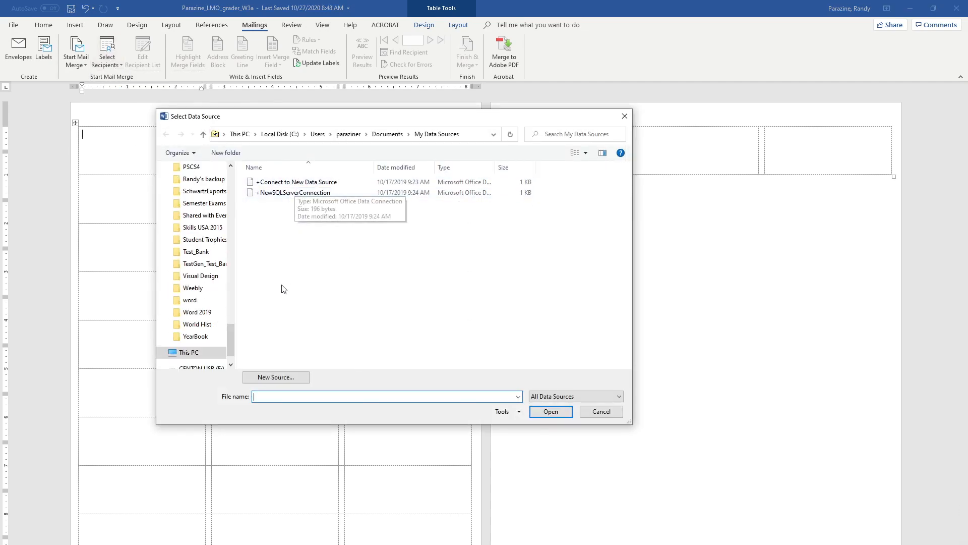
{"action": "left_click", "coordinate": [205, 316]}
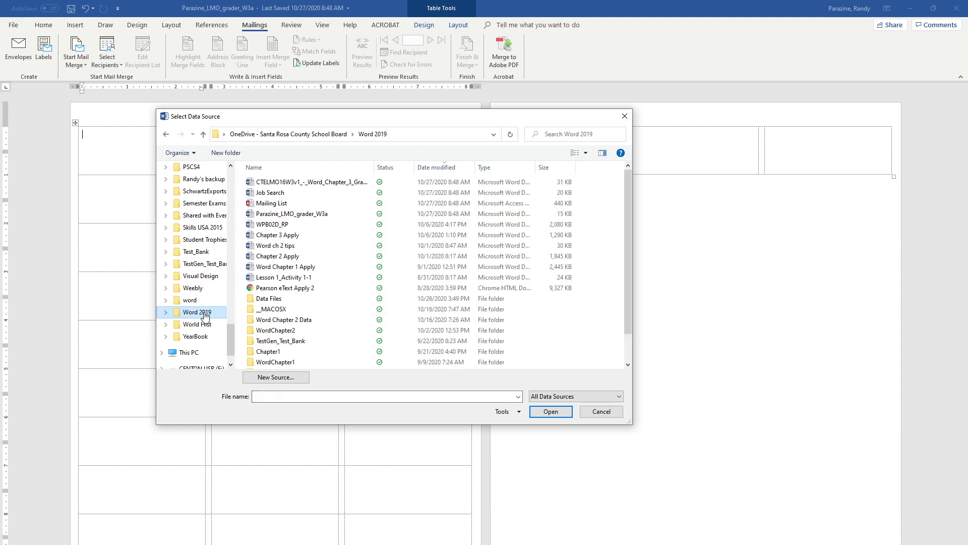
{"action": "left_click", "coordinate": [286, 204]}
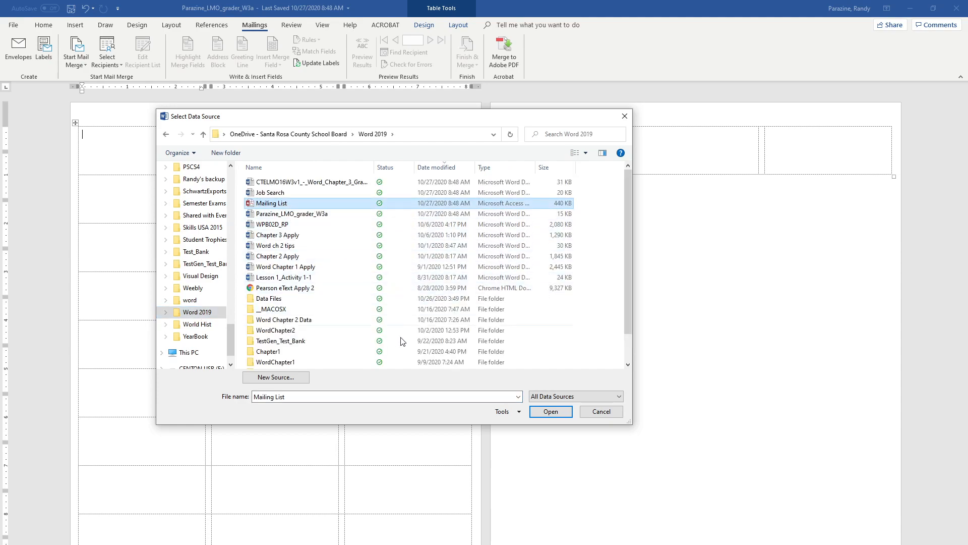
{"action": "left_click", "coordinate": [551, 412]}
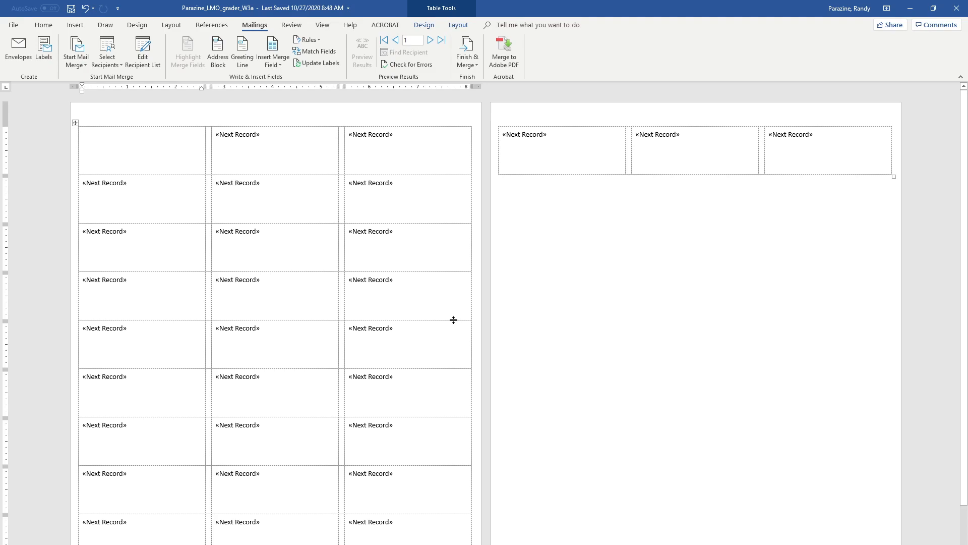
Insert an address block in the first label and give it the No Spacing style
{"action": "left_click", "coordinate": [218, 49]}
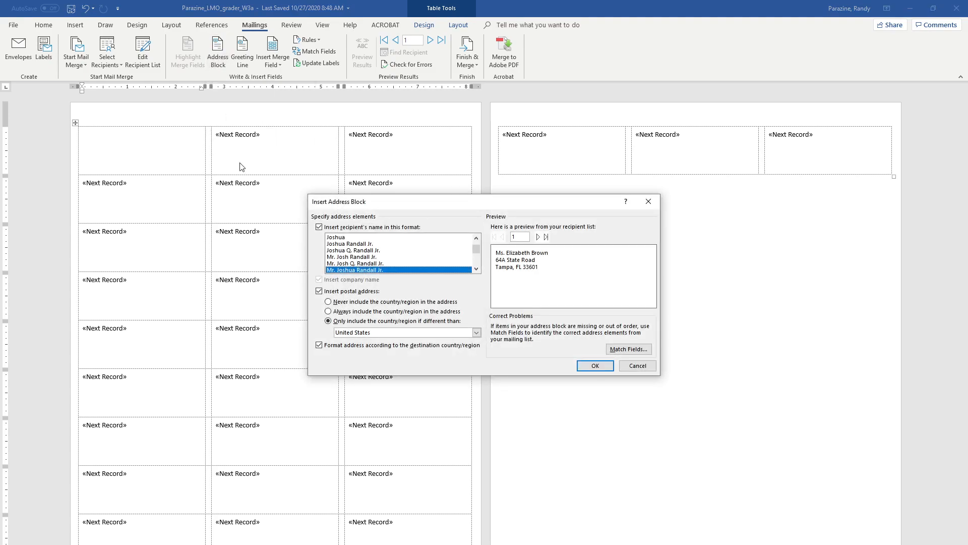
{"action": "left_click", "coordinate": [594, 366]}
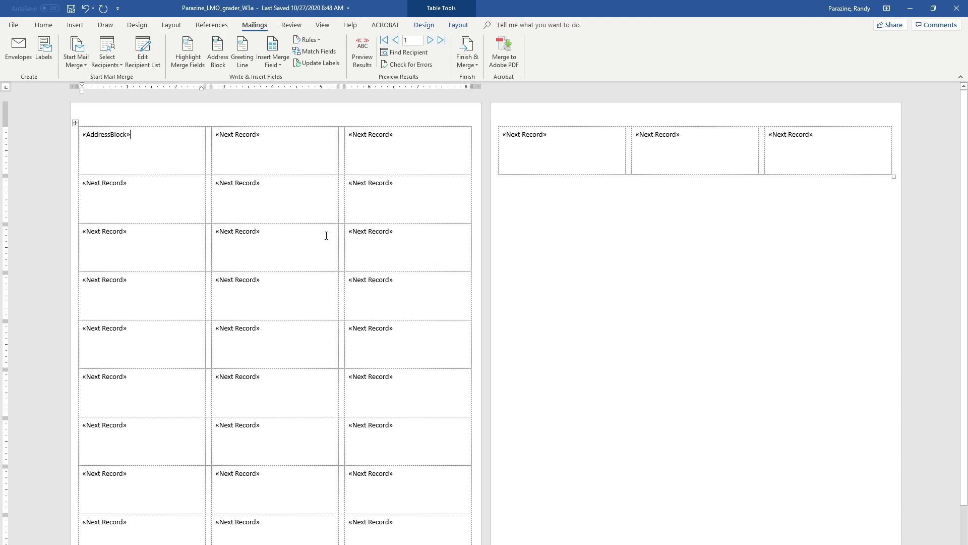
{"action": "left_click", "coordinate": [43, 25]}
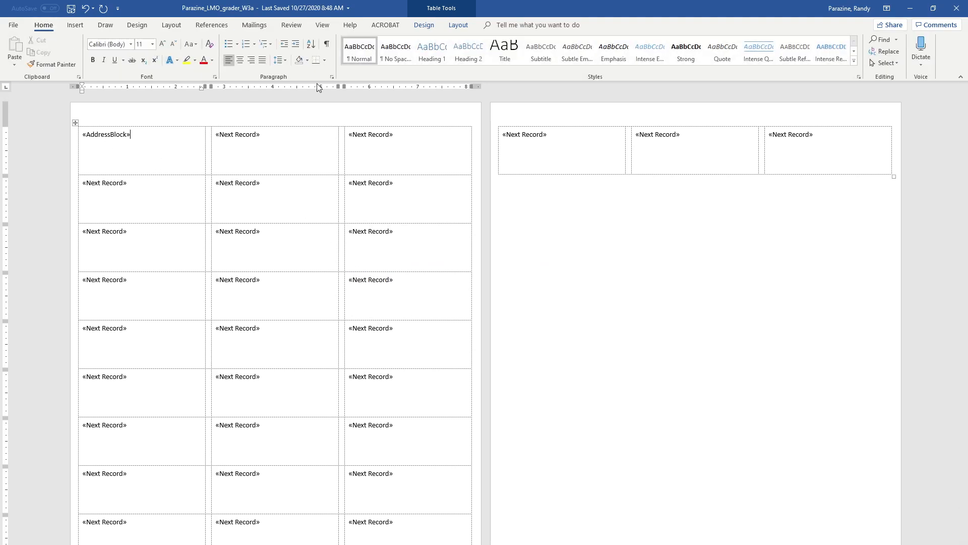
{"action": "left_click", "coordinate": [396, 53]}
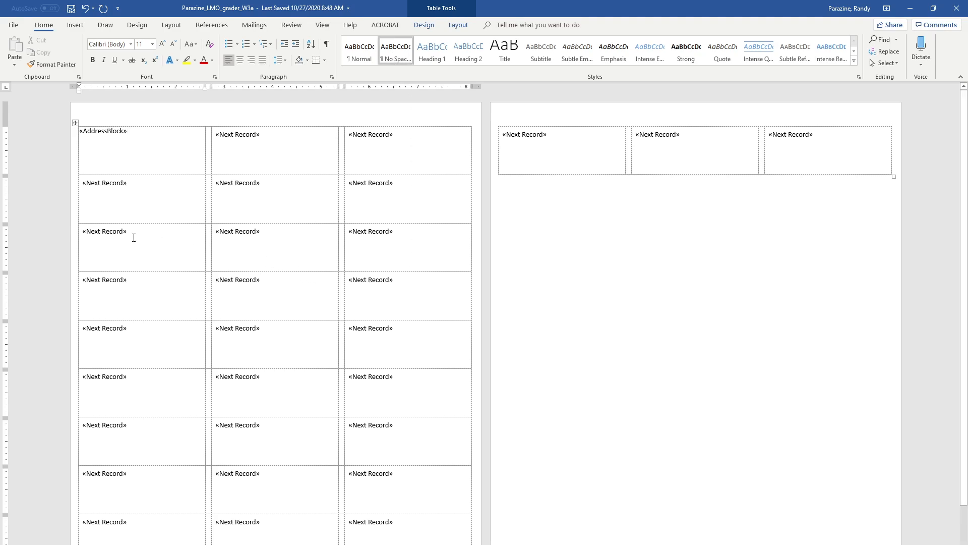
Update all labels with the address block and preview the merged recipient addresses
{"action": "left_click", "coordinate": [253, 26]}
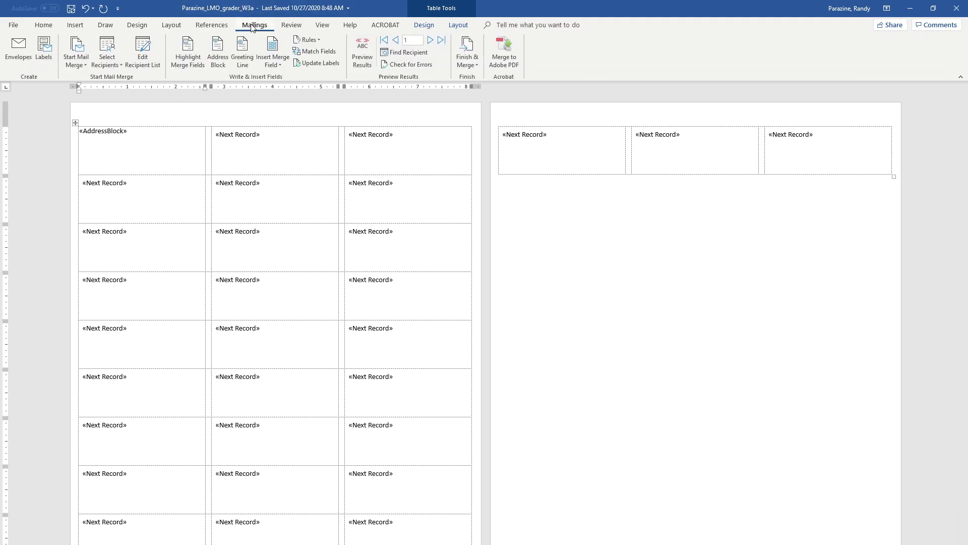
{"action": "left_click", "coordinate": [314, 61]}
{"action": "left_click", "coordinate": [356, 56]}
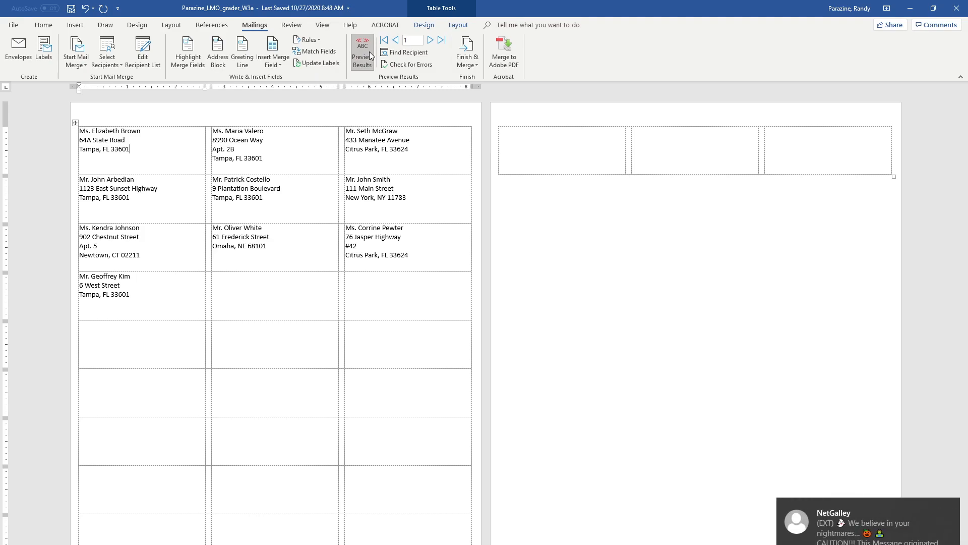
{"action": "left_click", "coordinate": [949, 506]}
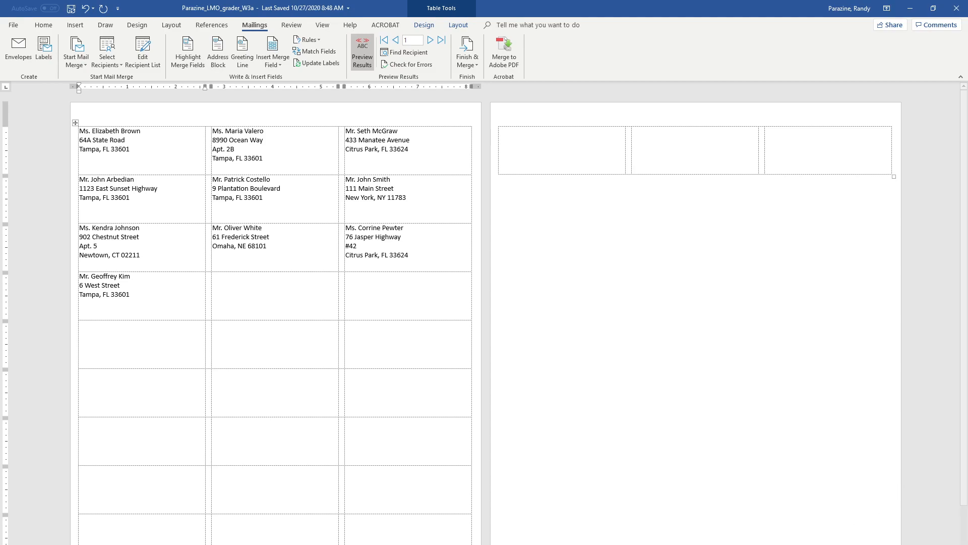
Delete the entire empty label rows below the ten merged addresses
{"action": "left_click_drag", "start_coordinate": [95, 335], "coordinate": [804, 406]}
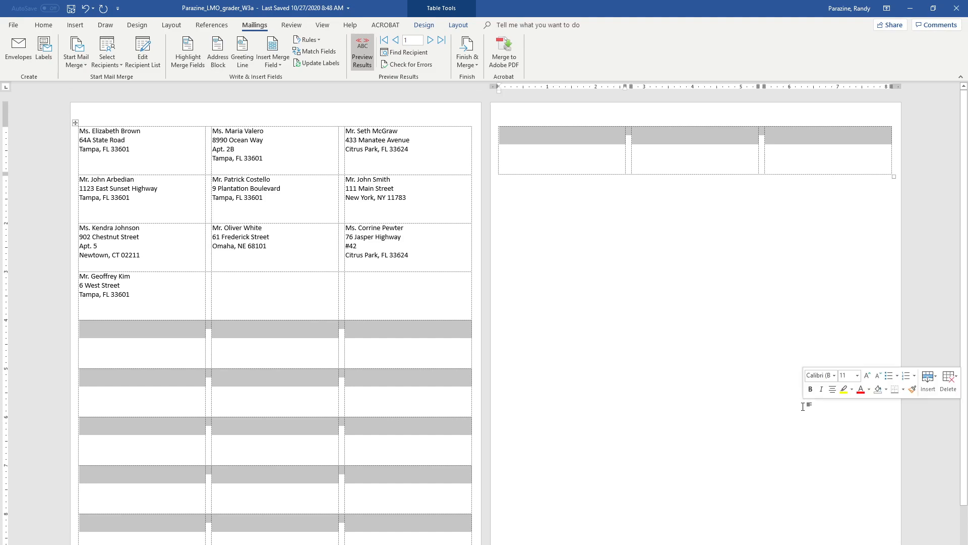
{"action": "right_click", "coordinate": [247, 338]}
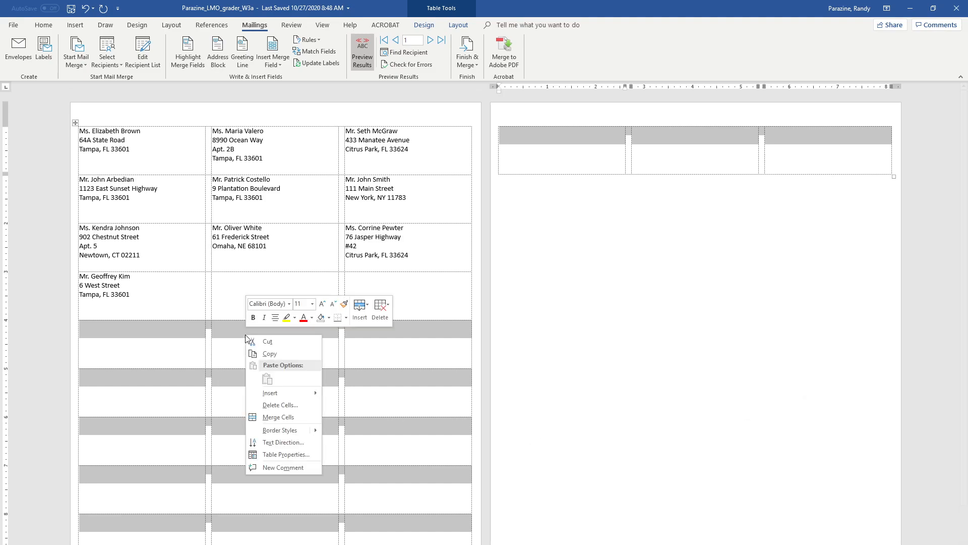
{"action": "left_click", "coordinate": [286, 406]}
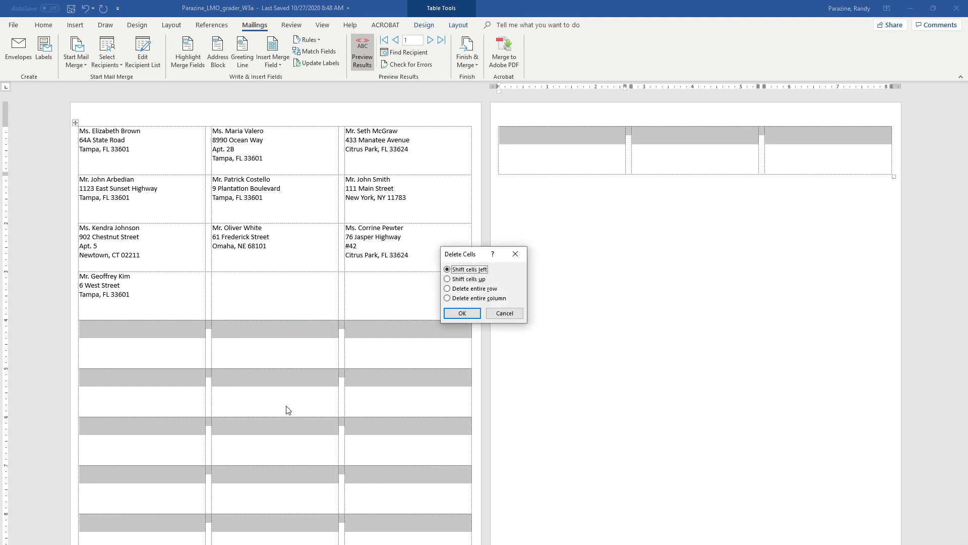
{"action": "left_click", "coordinate": [447, 288]}
{"action": "left_click", "coordinate": [461, 313]}
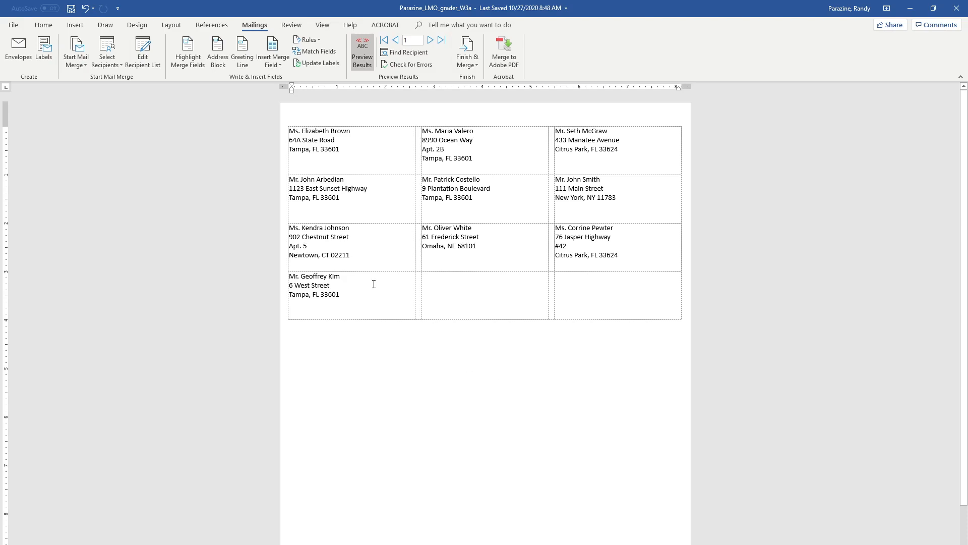
Show formatting marks and insert a Next Page section break below the label table
{"action": "left_click", "coordinate": [44, 26]}
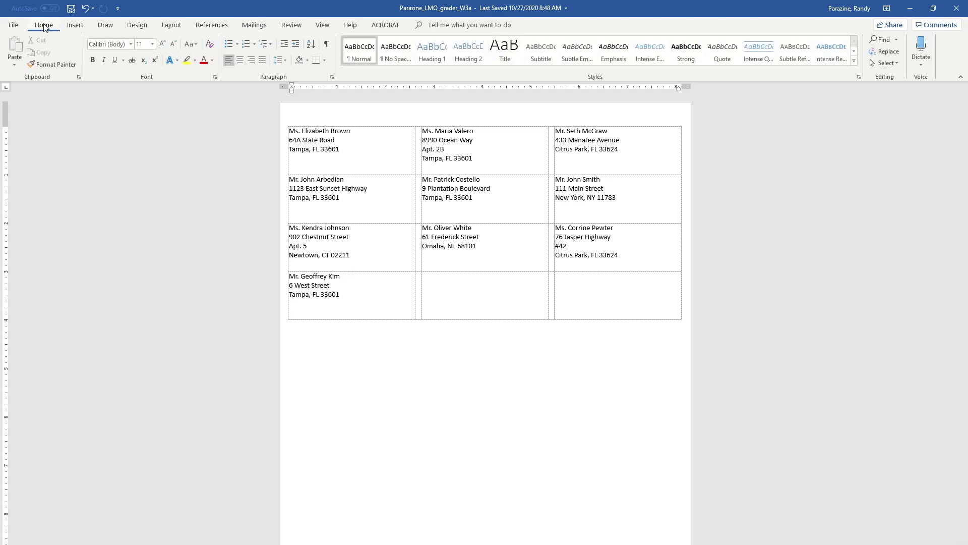
{"action": "left_click", "coordinate": [328, 44]}
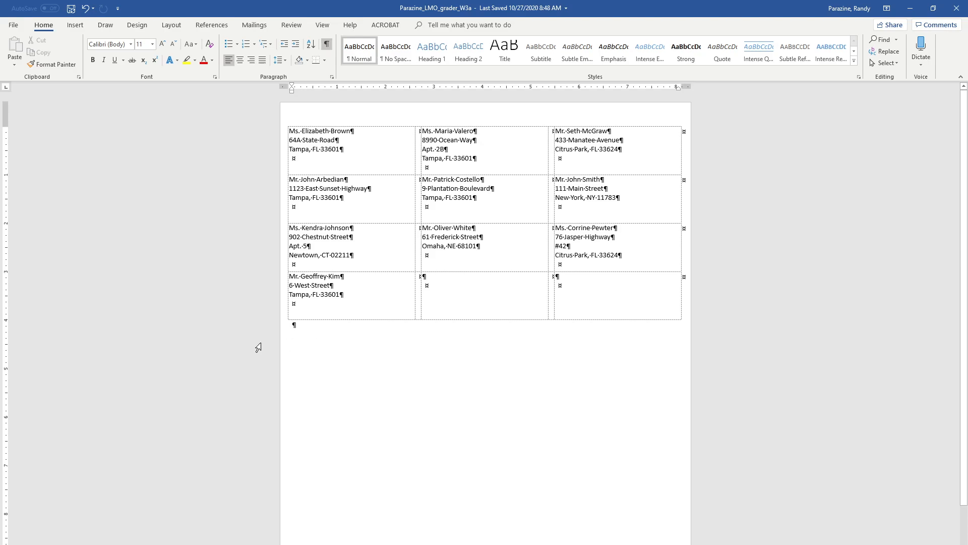
{"action": "left_click", "coordinate": [293, 324]}
{"action": "left_click", "coordinate": [170, 25]}
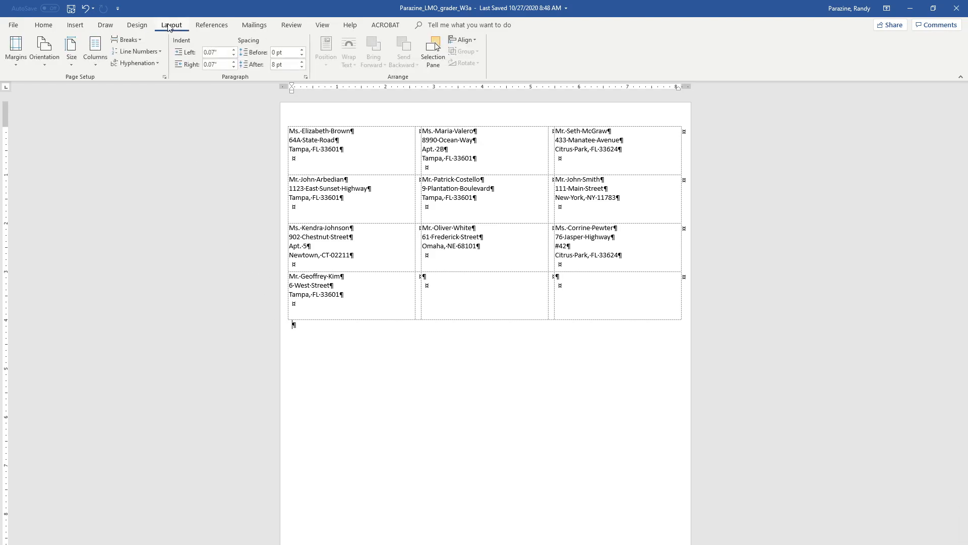
{"action": "left_click", "coordinate": [140, 40]}
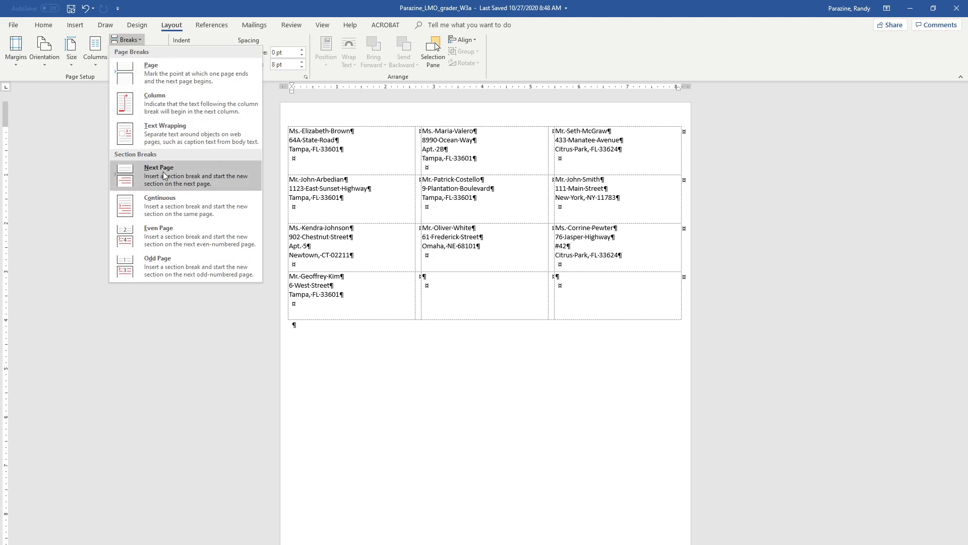
{"action": "left_click", "coordinate": [179, 175]}
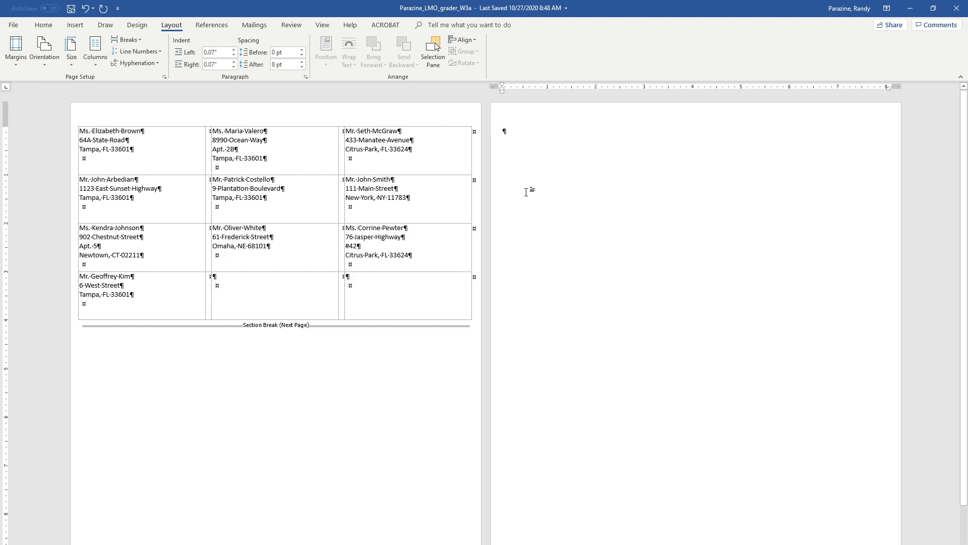
Insert the text of the Job Search file from the Word 2019 folder onto page 2
{"action": "left_click", "coordinate": [75, 26]}
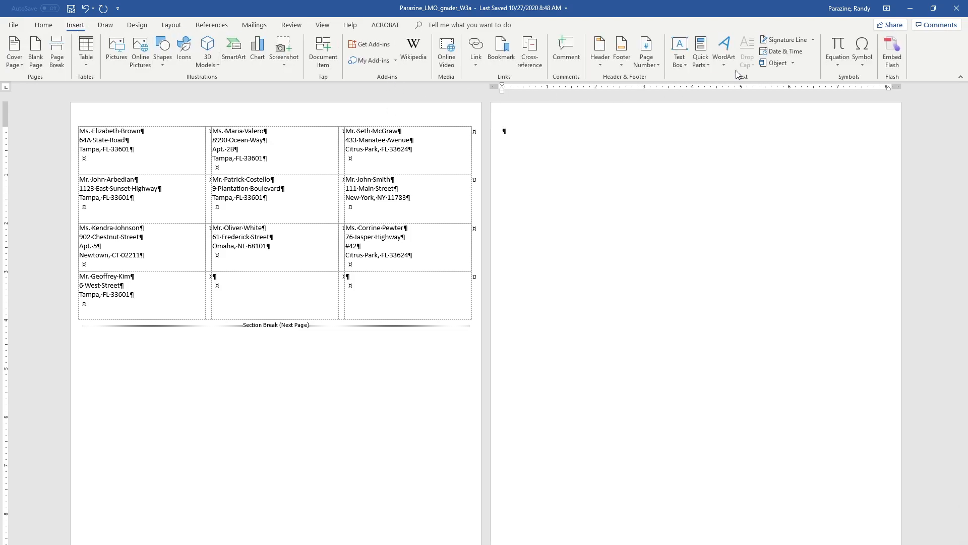
{"action": "left_click", "coordinate": [794, 63]}
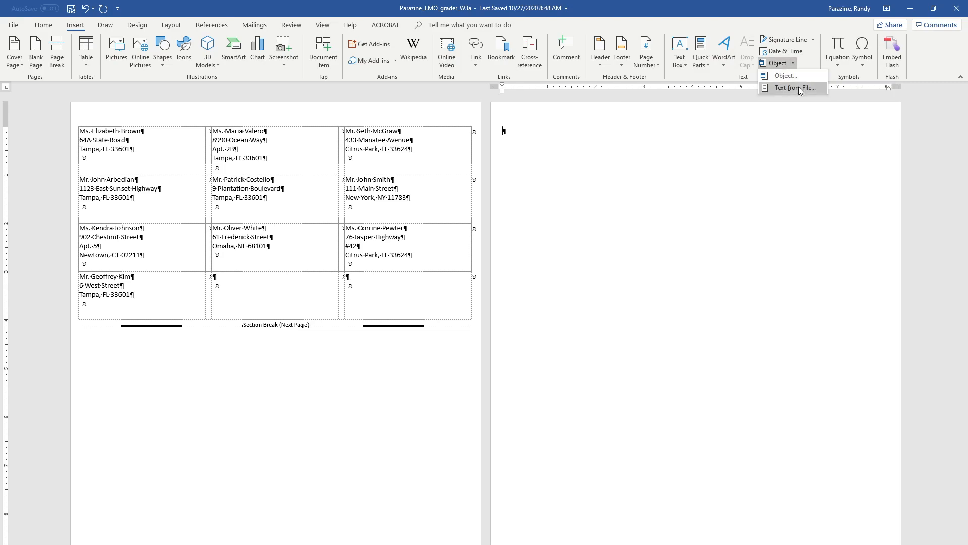
{"action": "left_click", "coordinate": [796, 88]}
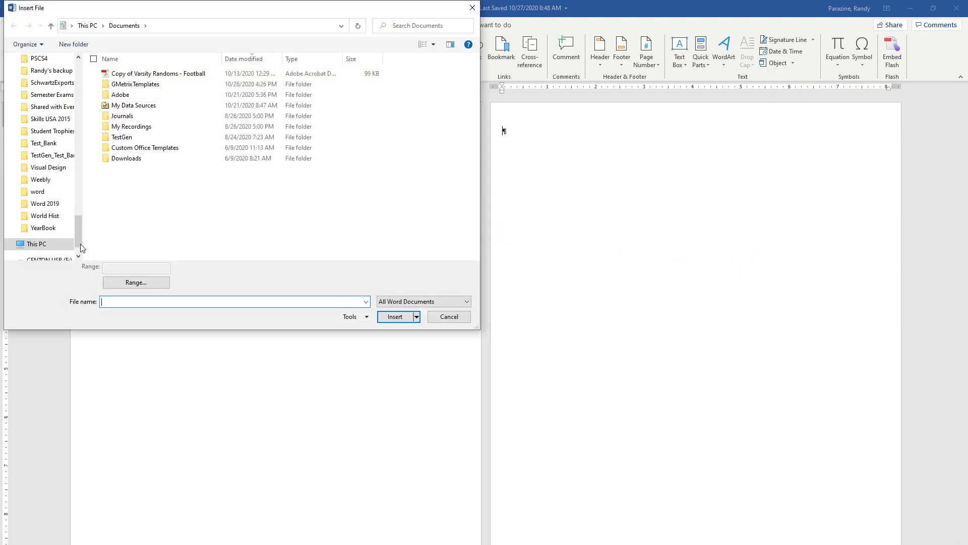
{"action": "left_click", "coordinate": [45, 203]}
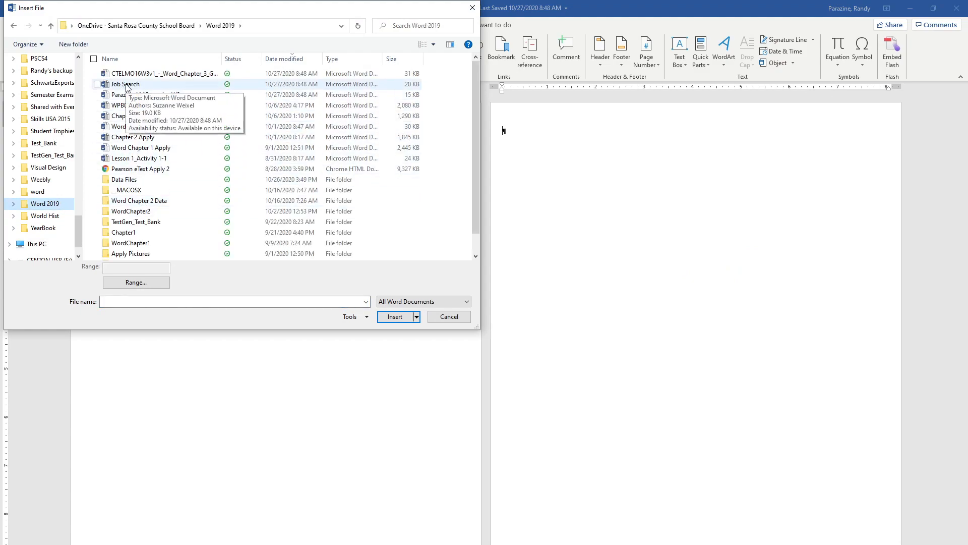
{"action": "left_click", "coordinate": [126, 86]}
{"action": "left_click", "coordinate": [383, 321]}
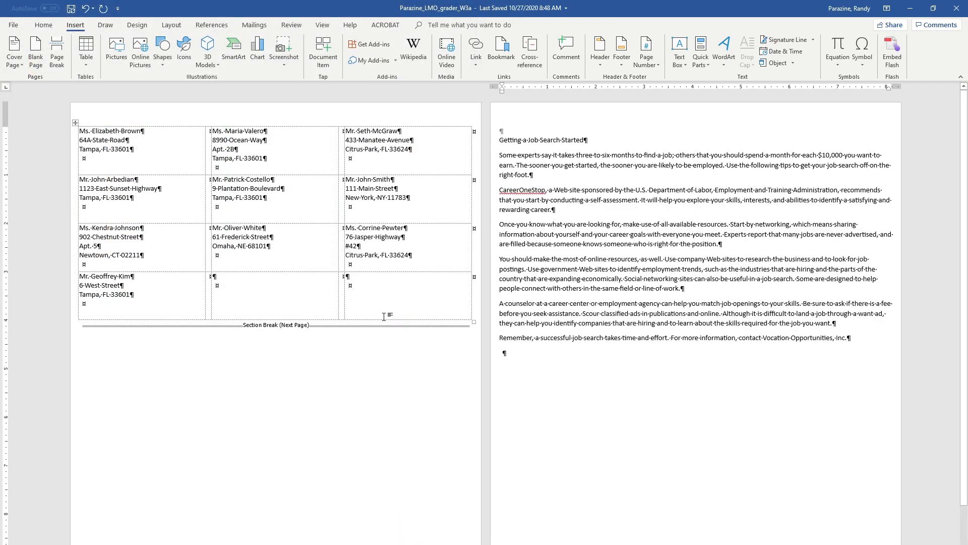
{"action": "left_click", "coordinate": [659, 259]}
{"action": "left_click", "coordinate": [676, 233]}
Apply Moderate margins to the Job Search section
{"action": "left_click", "coordinate": [171, 27]}
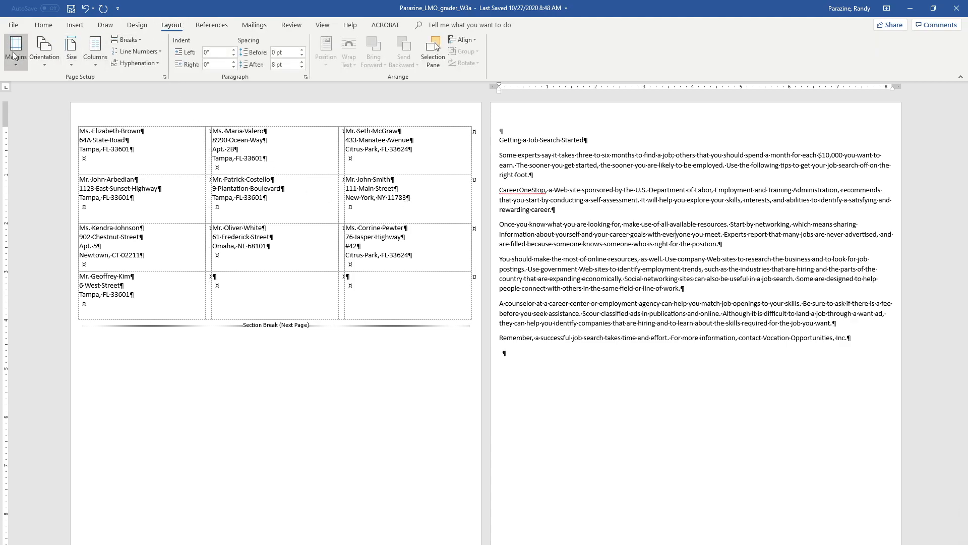
{"action": "left_click", "coordinate": [15, 51]}
{"action": "left_click", "coordinate": [27, 187]}
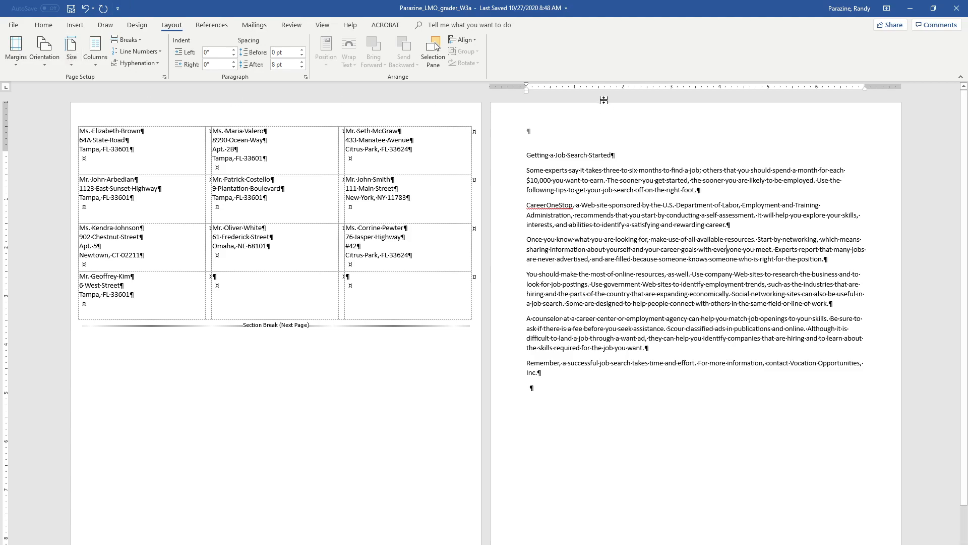
In the page 2 header, insert the Author property filled with the author's last name
{"action": "left_click", "coordinate": [597, 119]}
{"action": "double_click", "coordinate": [597, 124]}
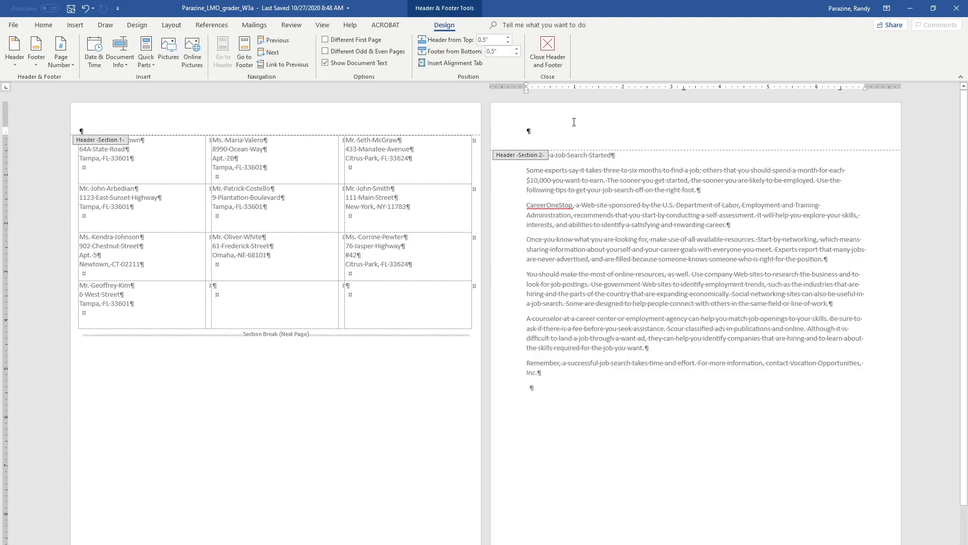
{"action": "left_click", "coordinate": [76, 25]}
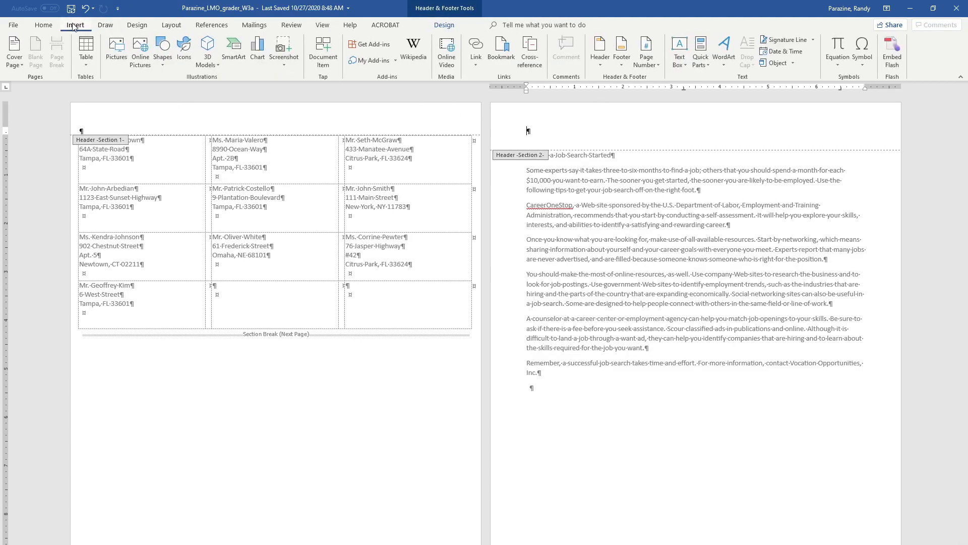
{"action": "left_click", "coordinate": [700, 57]}
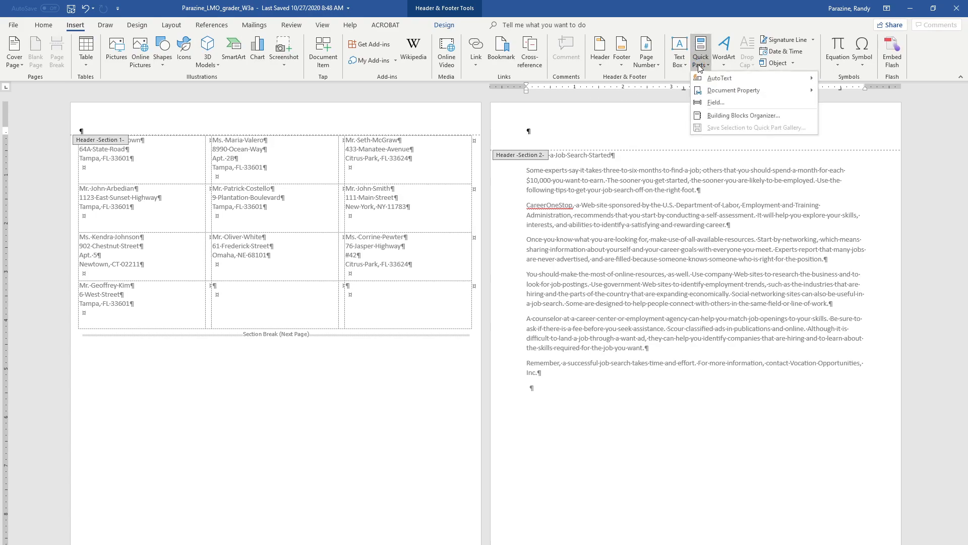
{"action": "mouse_move", "coordinate": [714, 93]}
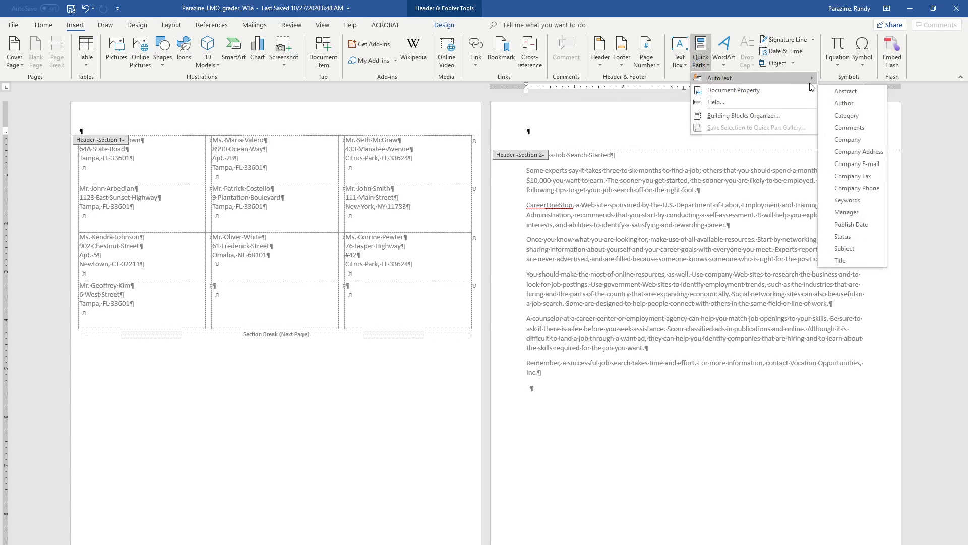
{"action": "left_click", "coordinate": [852, 104]}
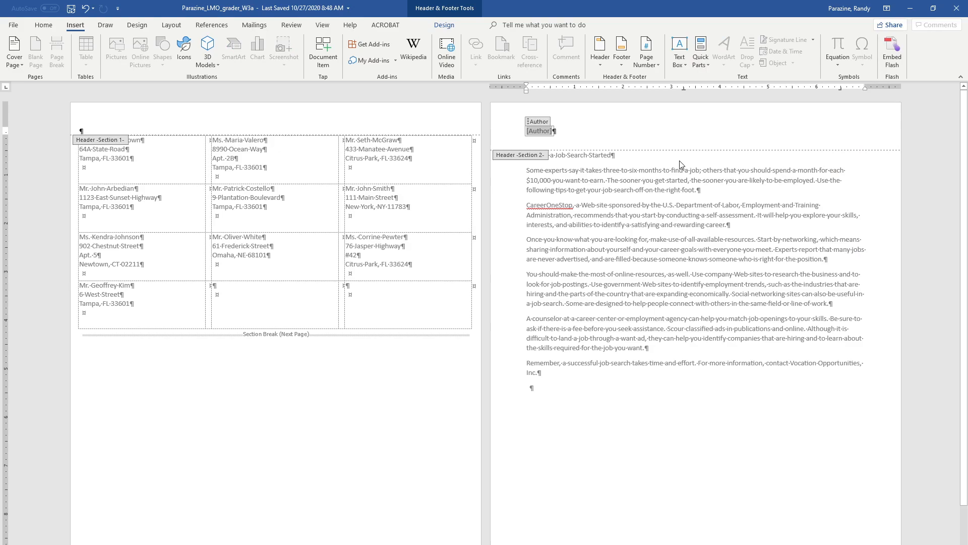
{"action": "type", "text": "Mc"}
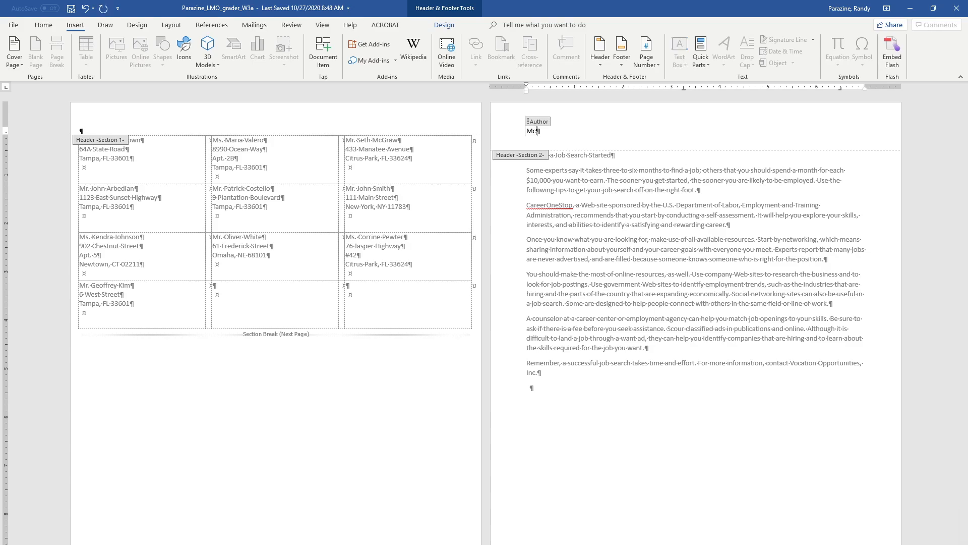
{"action": "type", "text": "Neil"}
{"action": "left_click", "coordinate": [560, 135]}
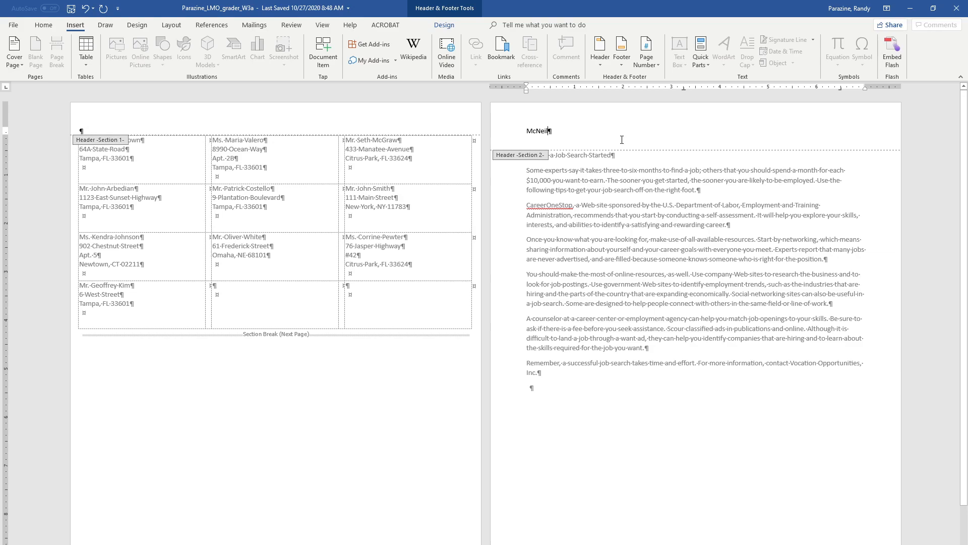
Insert the Publish Date document property at the header's right side
{"action": "key", "text": "Tab"}
{"action": "key", "text": "Tab"}
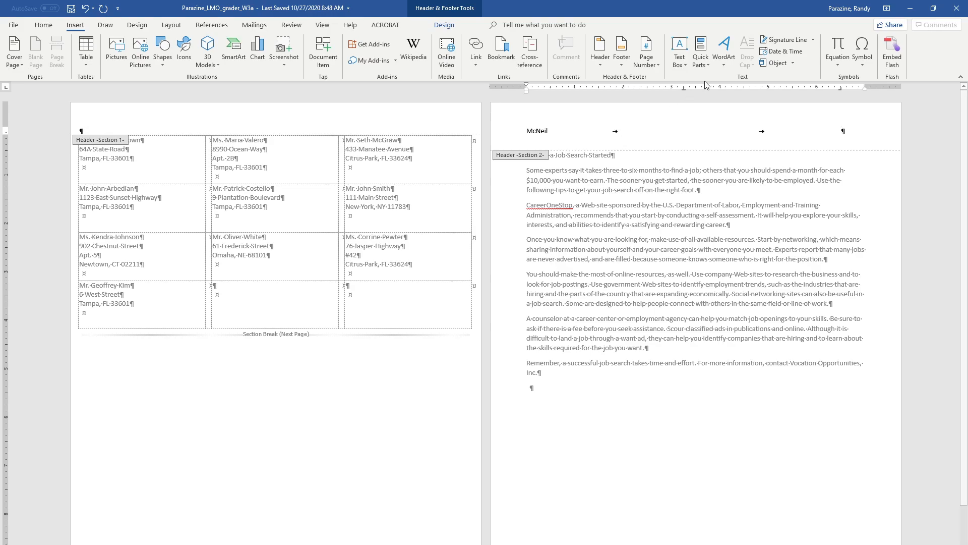
{"action": "left_click", "coordinate": [701, 58]}
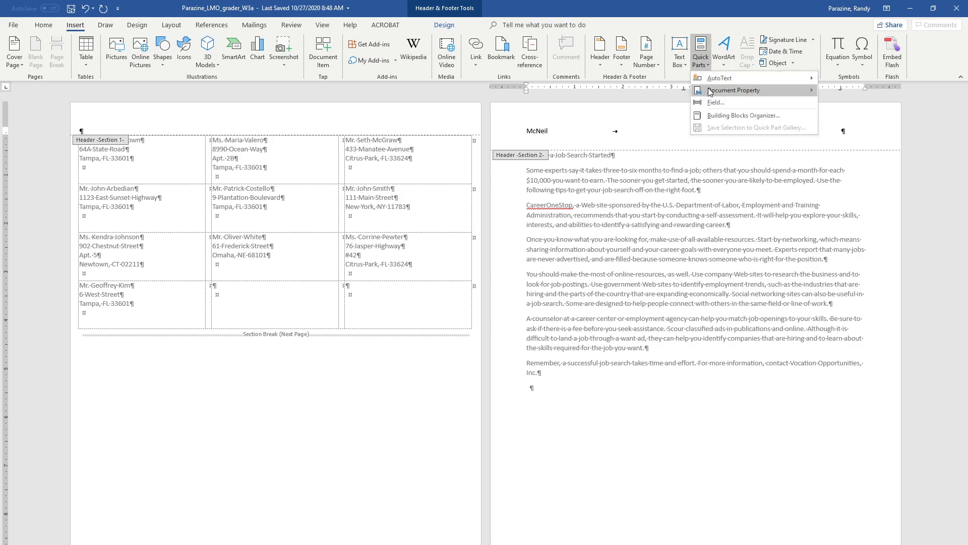
{"action": "mouse_move", "coordinate": [711, 92]}
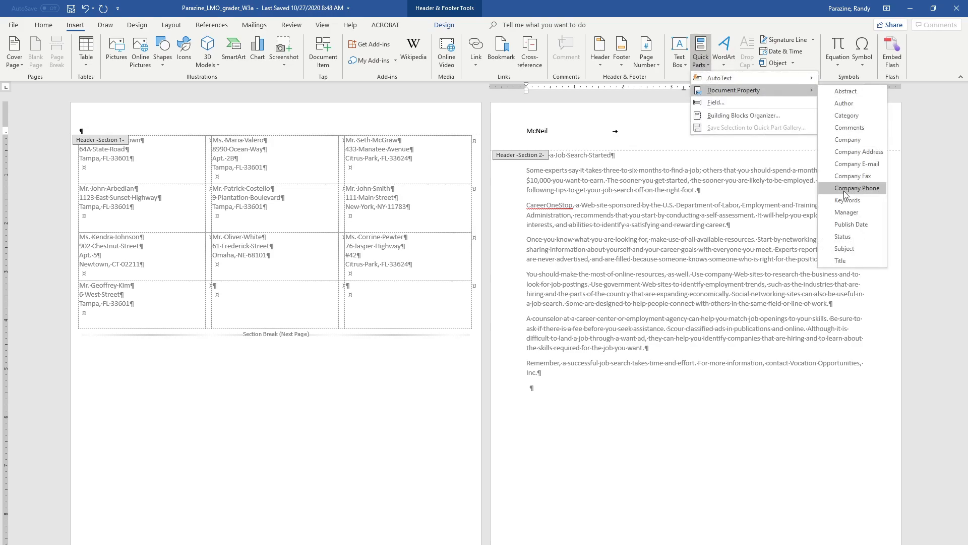
{"action": "left_click", "coordinate": [851, 224]}
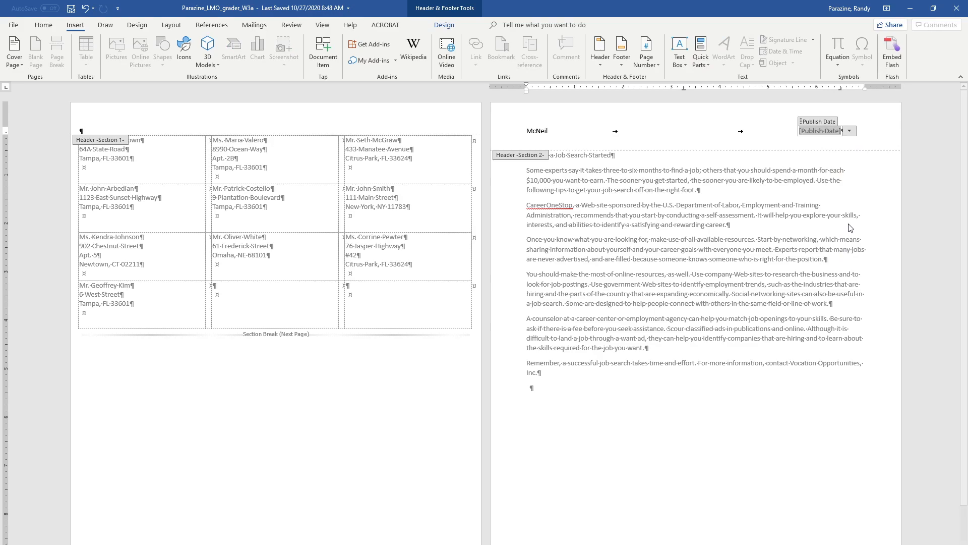
Close the header and turn off the formatting marks
{"action": "double_click", "coordinate": [719, 196]}
{"action": "left_click_drag", "start_coordinate": [627, 153], "coordinate": [542, 153]}
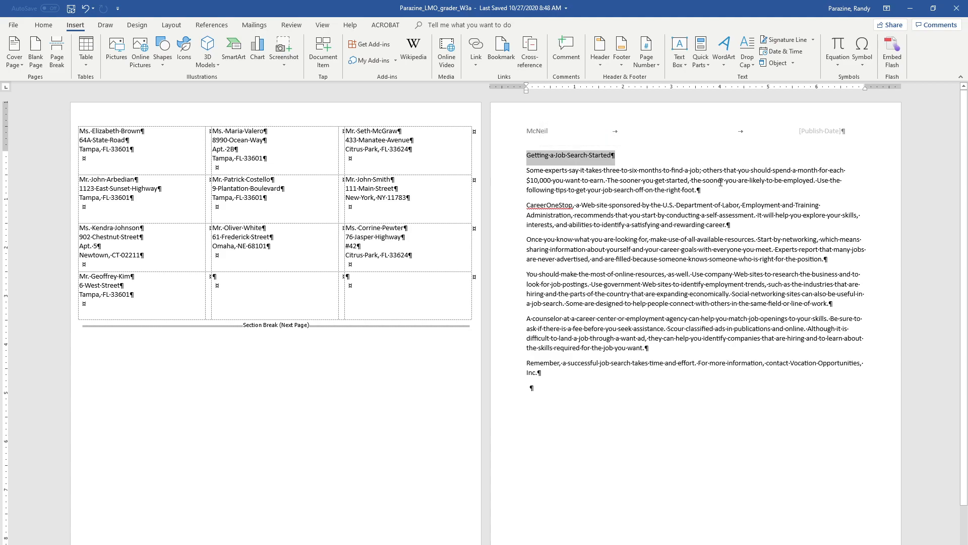
{"action": "left_click", "coordinate": [753, 239]}
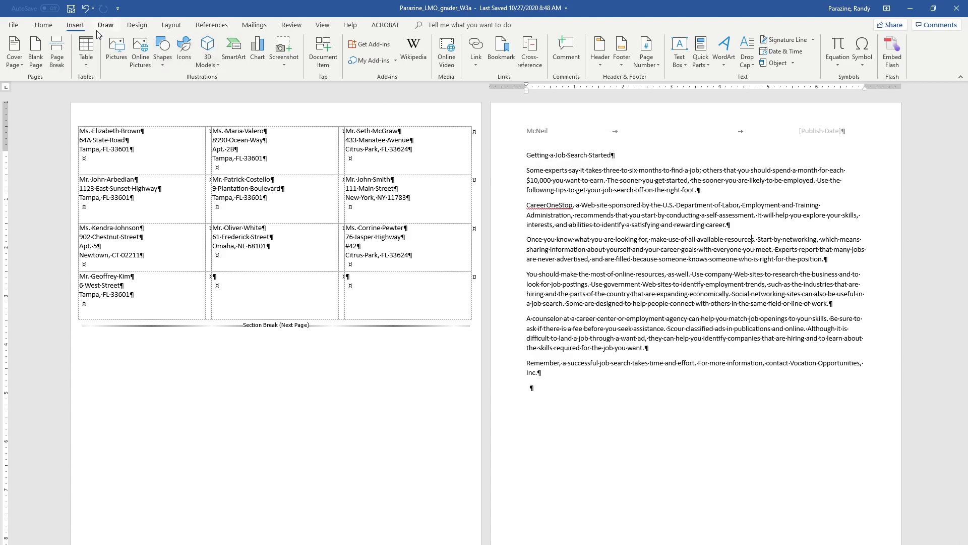
{"action": "left_click", "coordinate": [53, 26]}
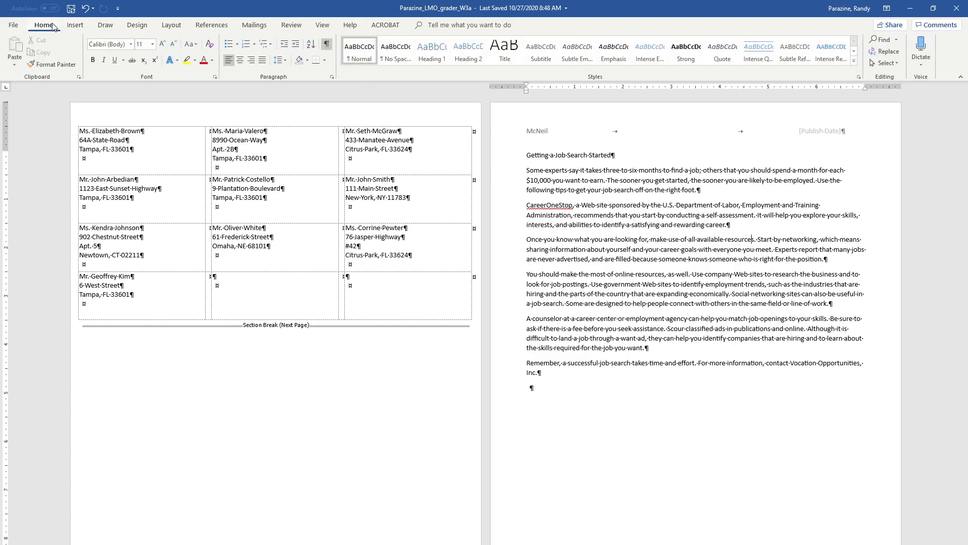
{"action": "left_click", "coordinate": [326, 44]}
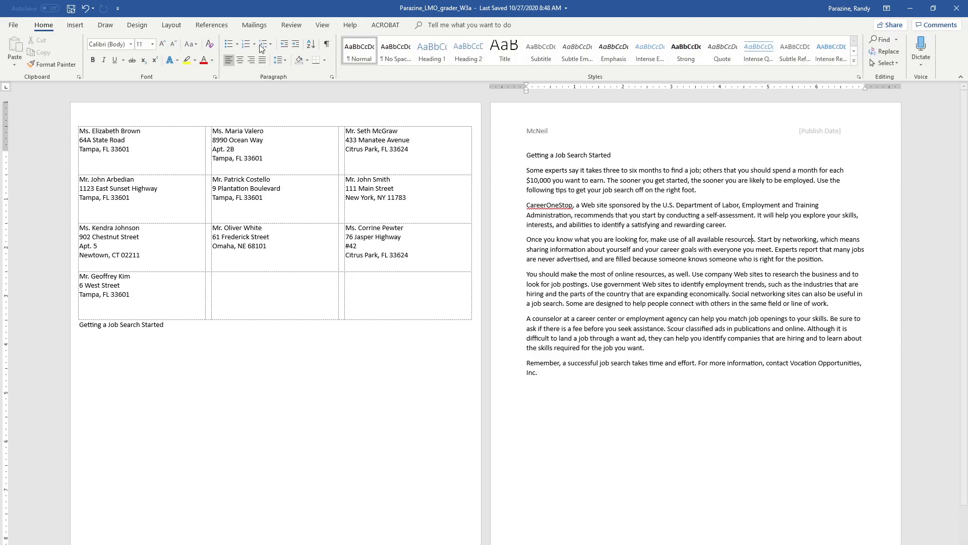
Apply the Centered style set and a new theme that switches text to Tw Cen MT
{"action": "left_click", "coordinate": [137, 25]}
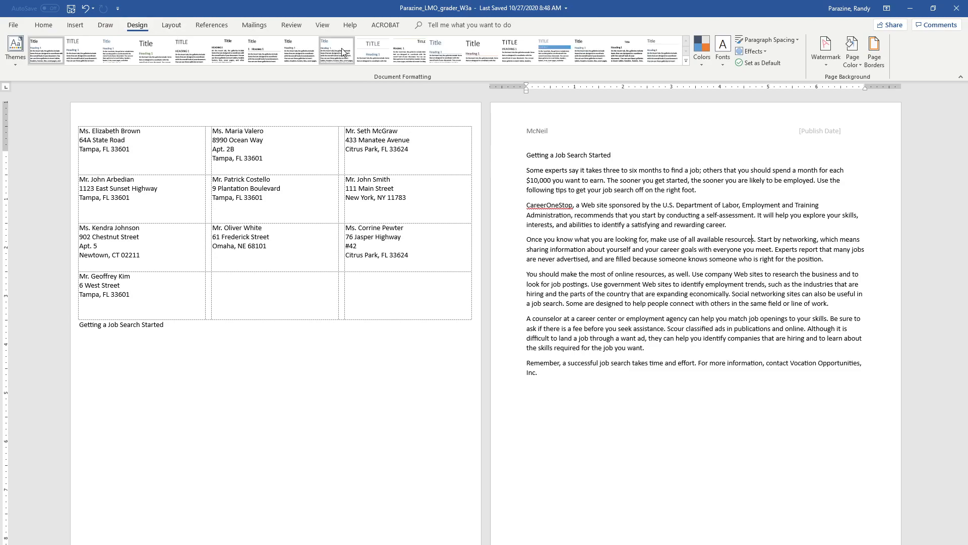
{"action": "left_click", "coordinate": [368, 56]}
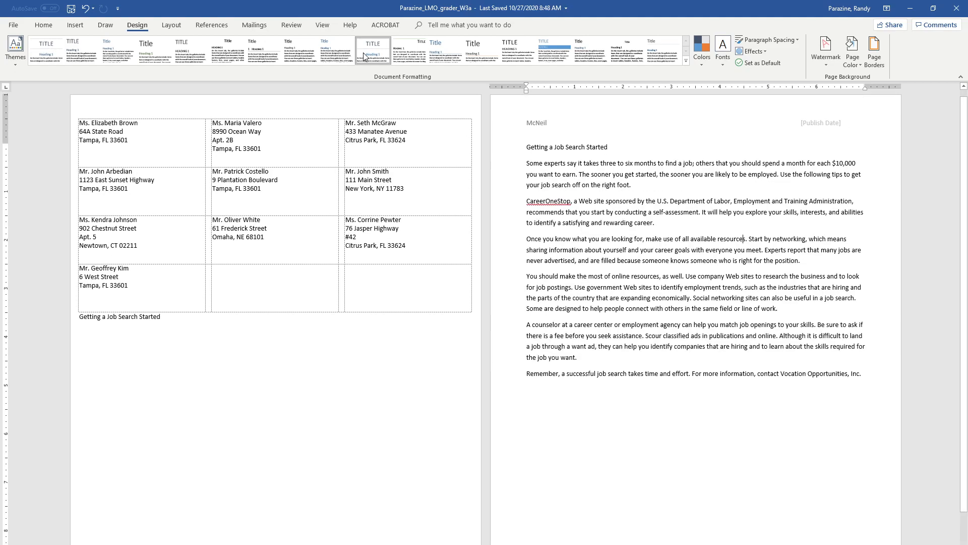
{"action": "left_click", "coordinate": [12, 55]}
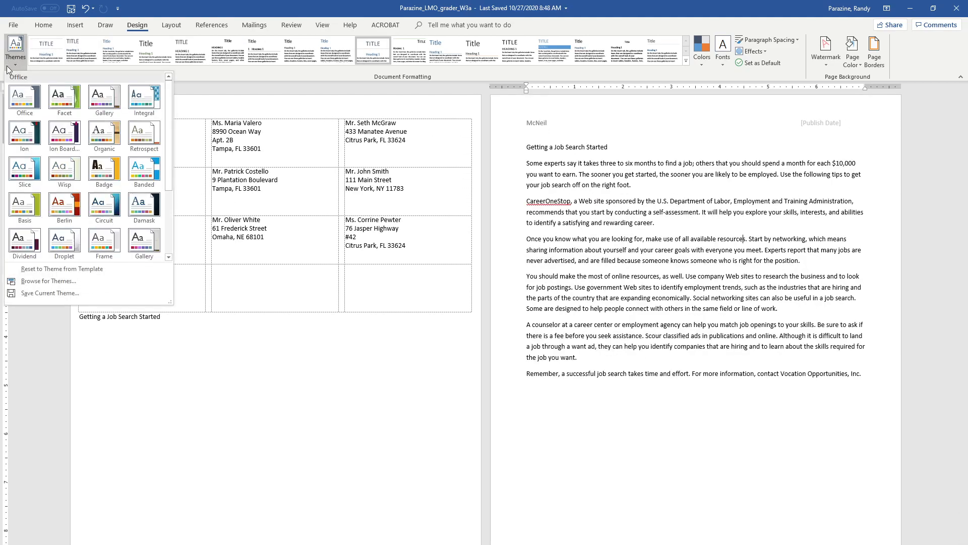
{"action": "left_click", "coordinate": [141, 99]}
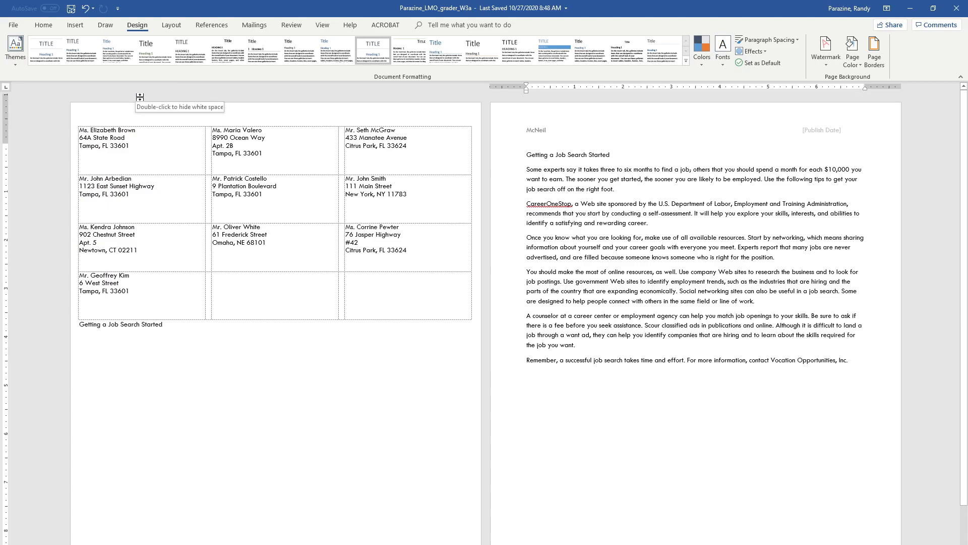
{"action": "left_click", "coordinate": [590, 159]}
{"action": "double_click", "coordinate": [595, 157]}
{"action": "left_click", "coordinate": [610, 155]}
Apply the Title style to the GETTING A JOB SEARCH STARTED heading
{"action": "double_click", "coordinate": [607, 125]}
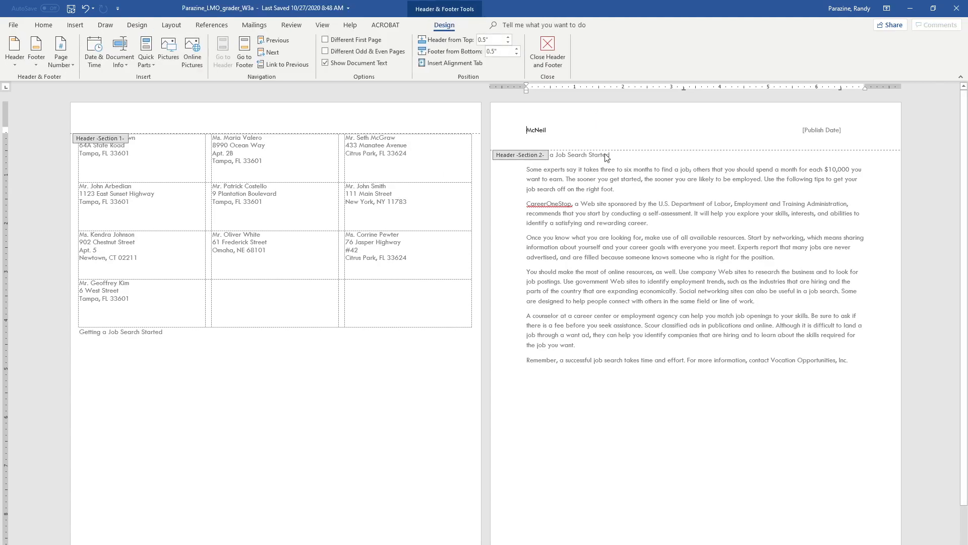
{"action": "double_click", "coordinate": [614, 161]}
{"action": "left_click_drag", "start_coordinate": [591, 156], "coordinate": [528, 158]}
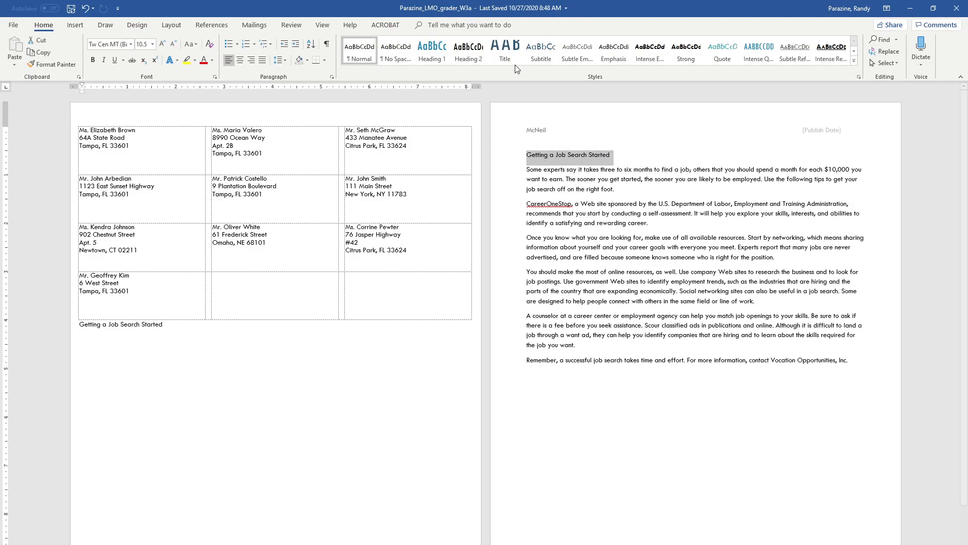
{"action": "left_click", "coordinate": [507, 52]}
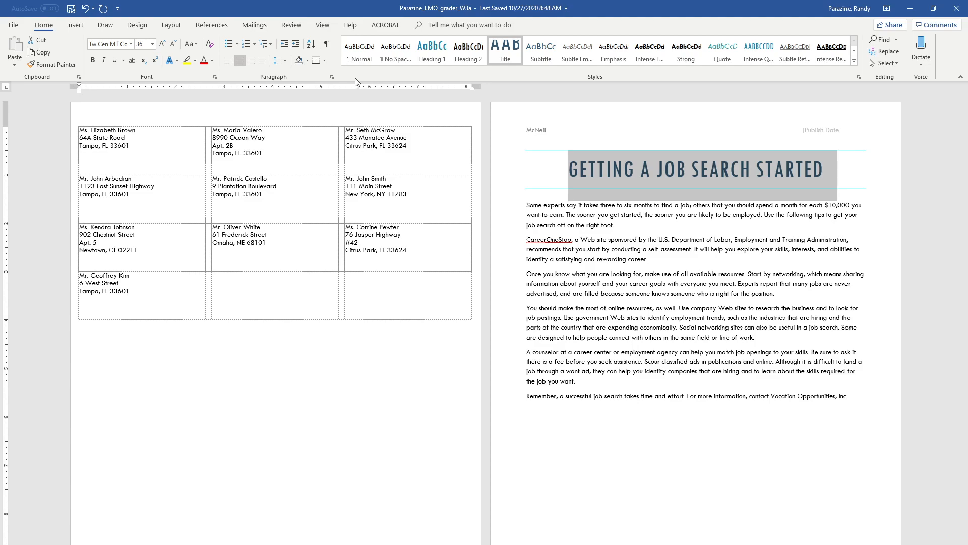
Increase the title's space after to 24 pt in the Paragraph dialog
{"action": "left_click", "coordinate": [333, 78]}
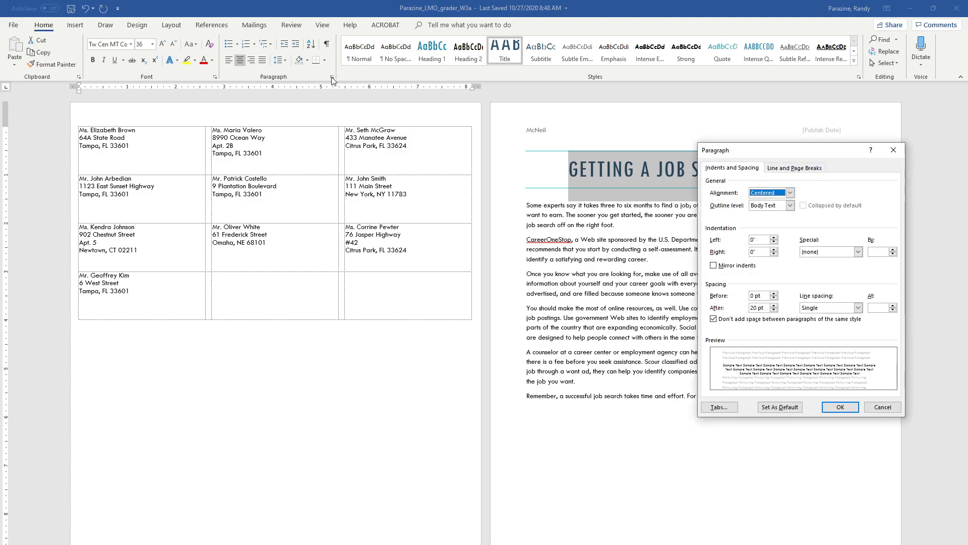
{"action": "left_click", "coordinate": [774, 305]}
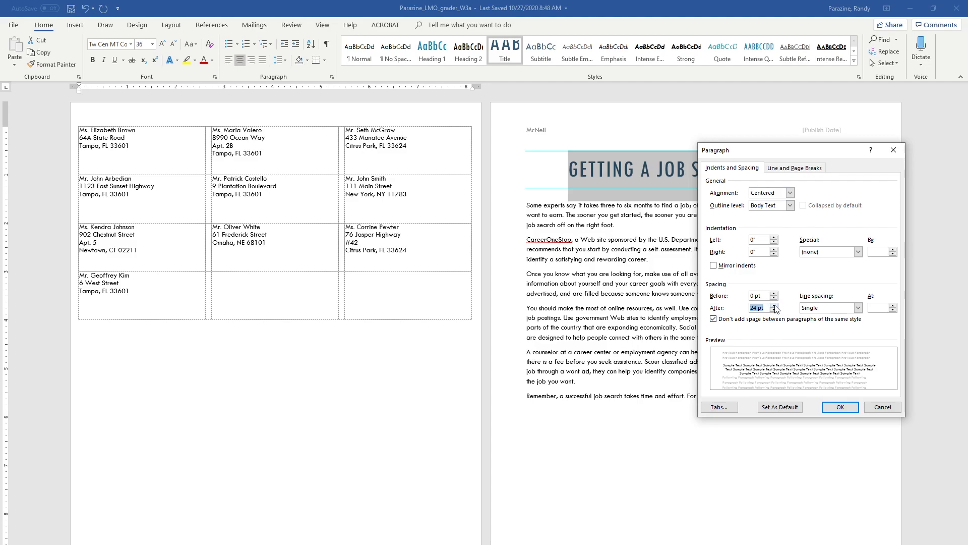
{"action": "left_click", "coordinate": [845, 409]}
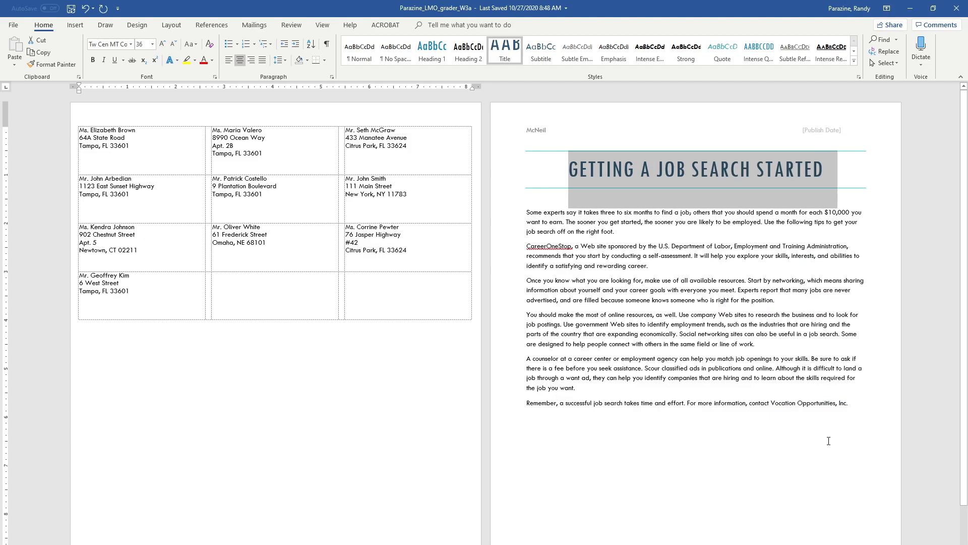
Make the first body paragraph Times New Roman 11 pt and justified
{"action": "left_click_drag", "start_coordinate": [632, 236], "coordinate": [533, 218]}
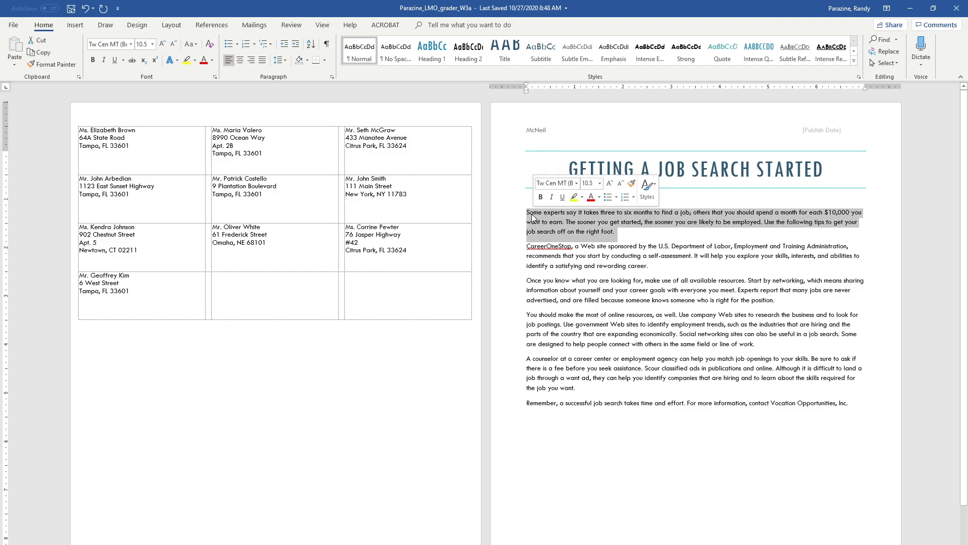
{"action": "left_click", "coordinate": [131, 45]}
{"action": "left_click", "coordinate": [130, 103]}
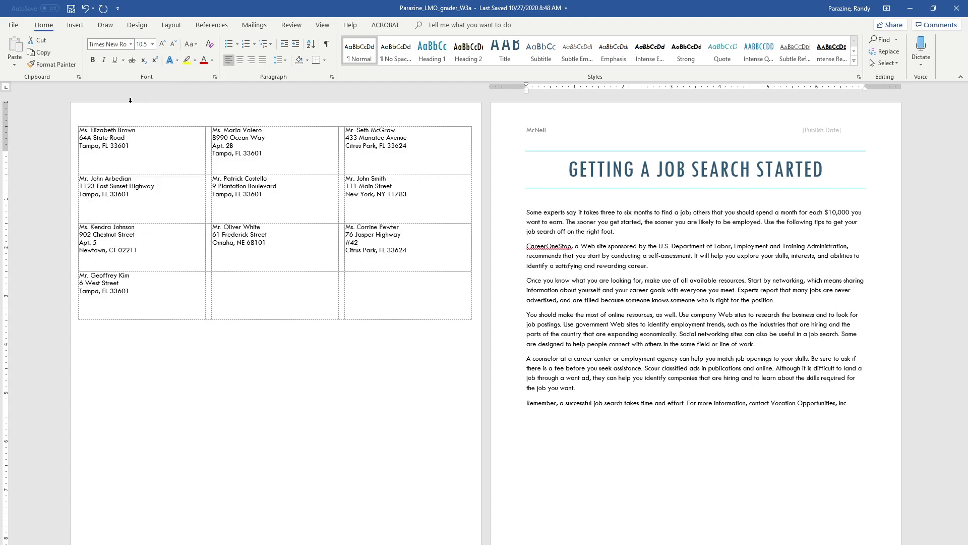
{"action": "left_click", "coordinate": [151, 45]}
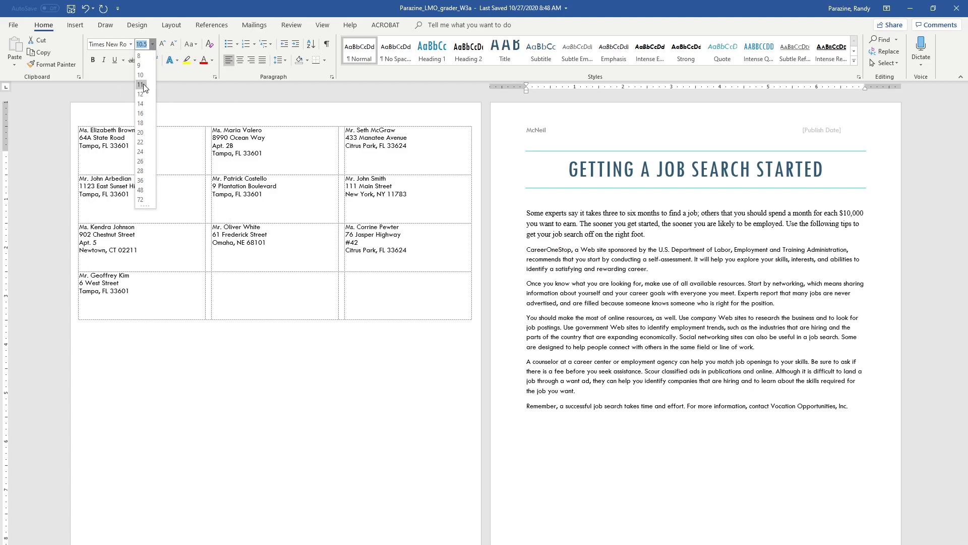
{"action": "left_click", "coordinate": [143, 84]}
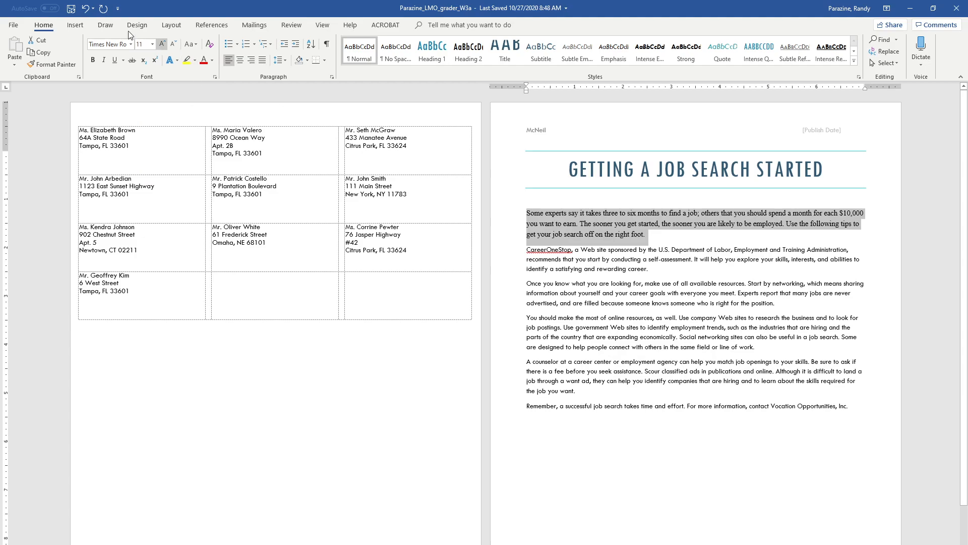
{"action": "left_click", "coordinate": [263, 60]}
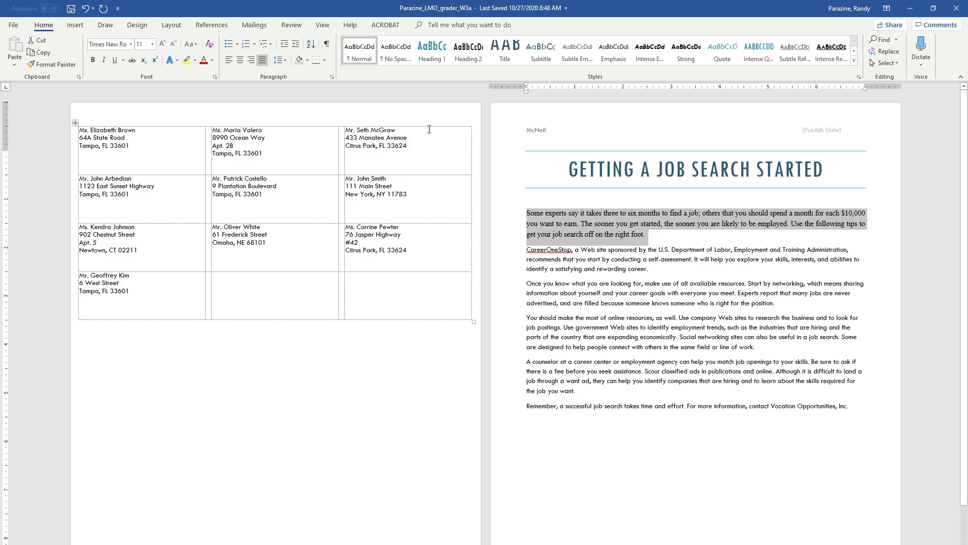
Set the paragraph to double spacing, a 0.5" first-line indent and 6 pt after
{"action": "left_click", "coordinate": [332, 77]}
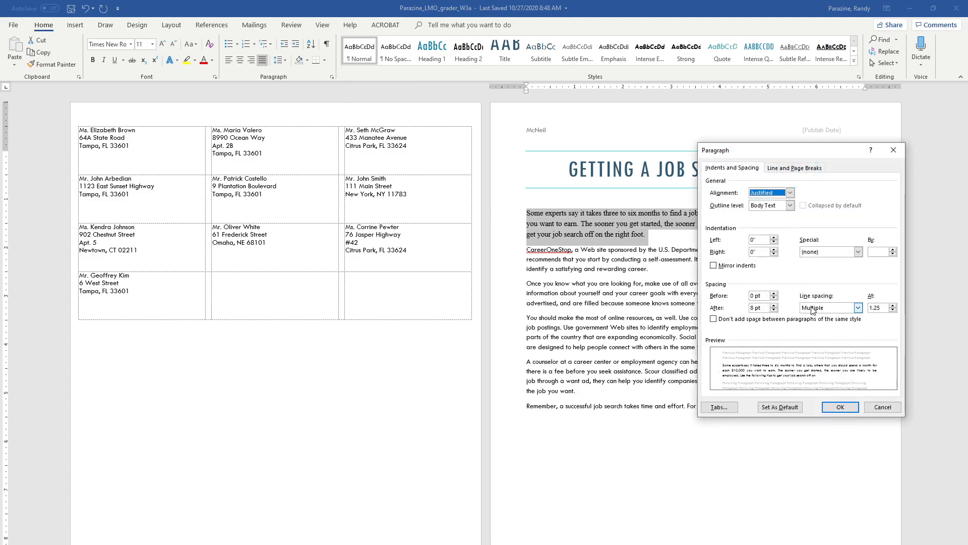
{"action": "left_click", "coordinate": [857, 307]}
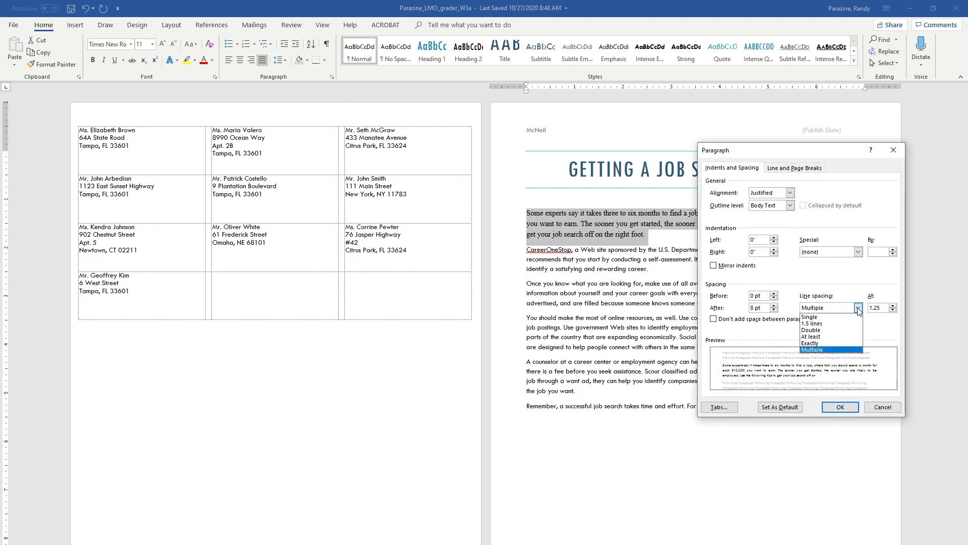
{"action": "left_click", "coordinate": [841, 330]}
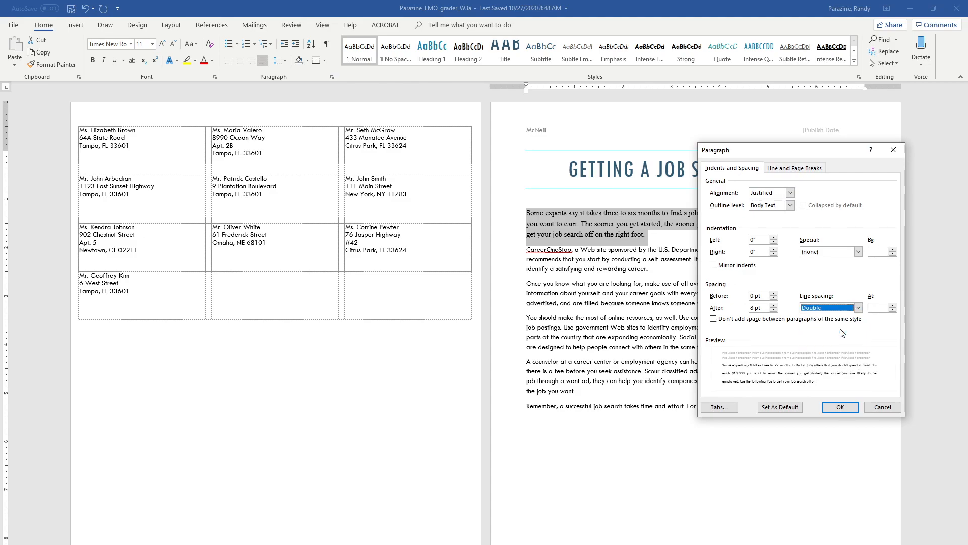
{"action": "left_click", "coordinate": [858, 252]}
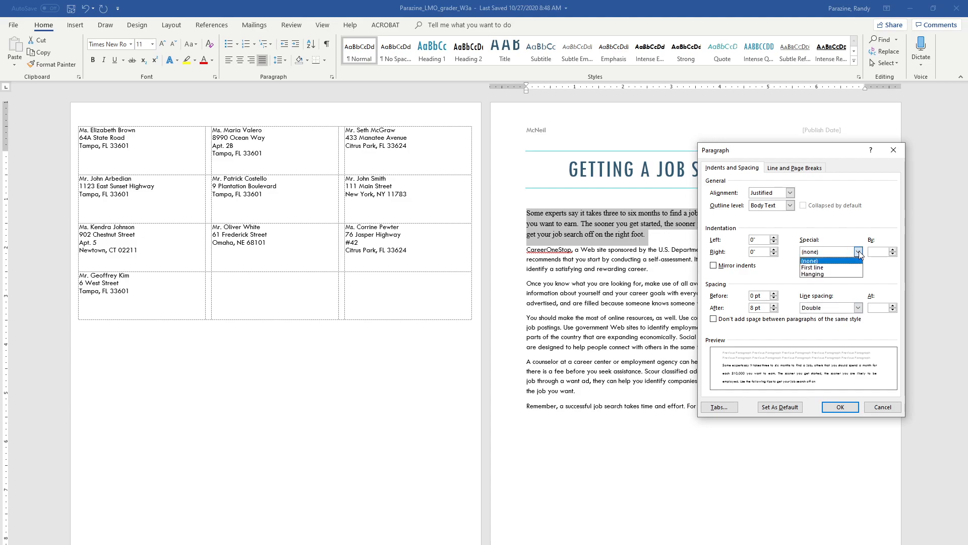
{"action": "left_click", "coordinate": [813, 268]}
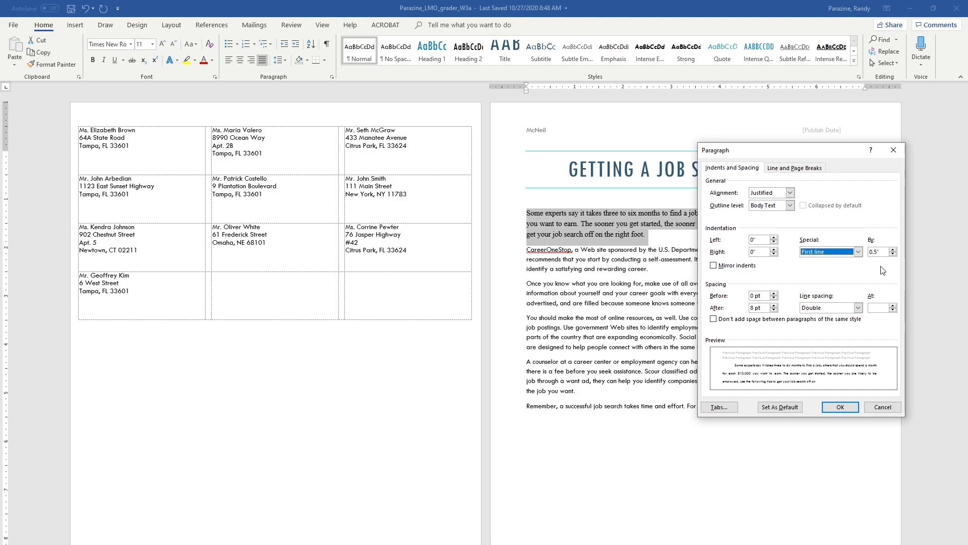
{"action": "left_click", "coordinate": [774, 310]}
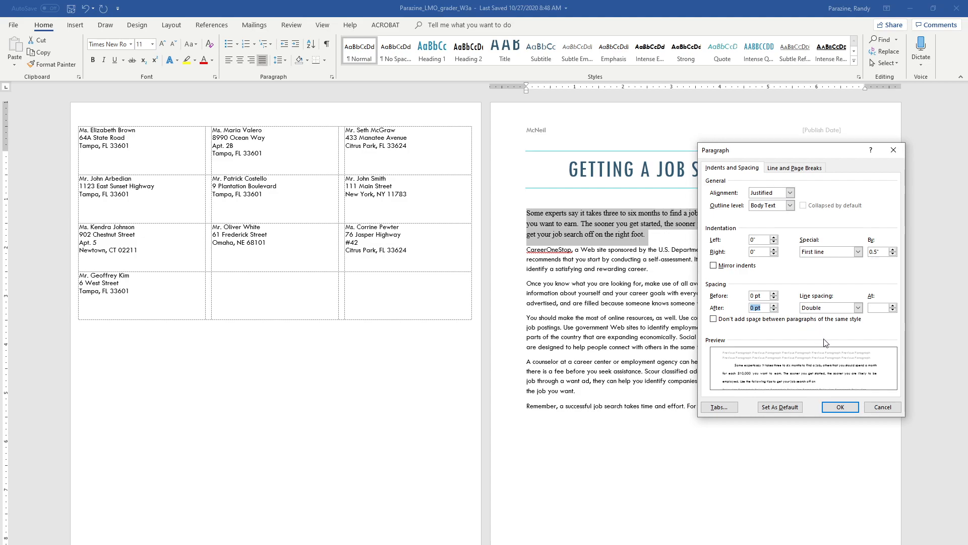
{"action": "left_click", "coordinate": [839, 406]}
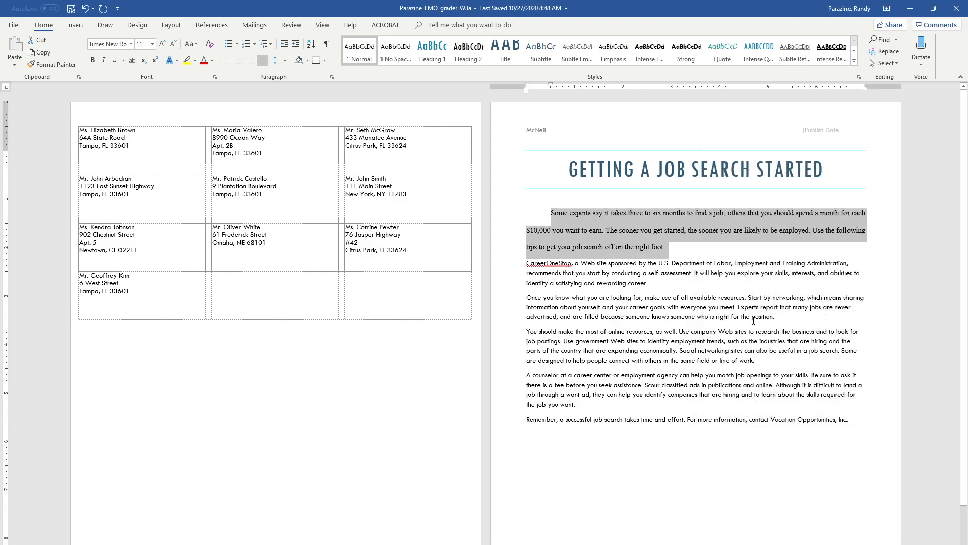
Copy the first paragraph's formatting onto the other five body paragraphs with Format Painter
{"action": "left_click", "coordinate": [641, 231]}
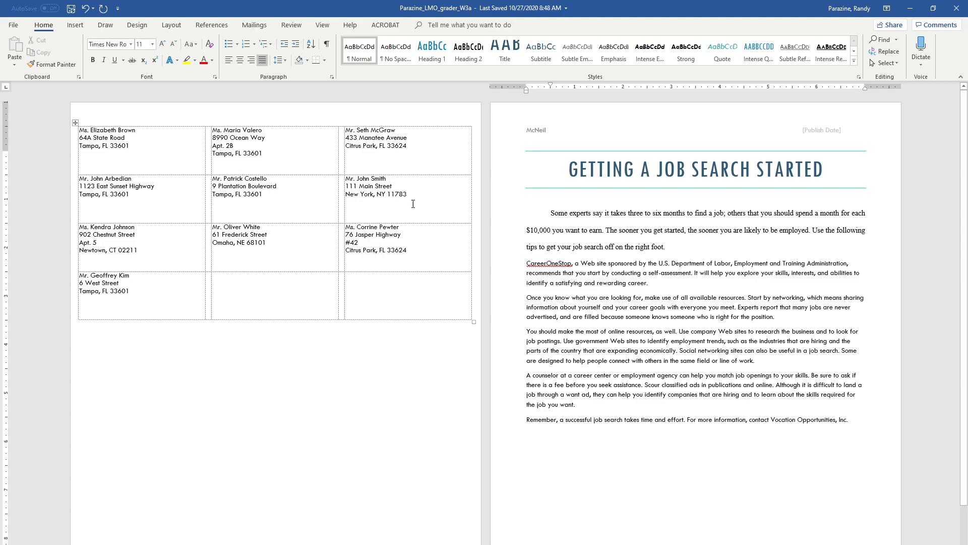
{"action": "left_click", "coordinate": [633, 229]}
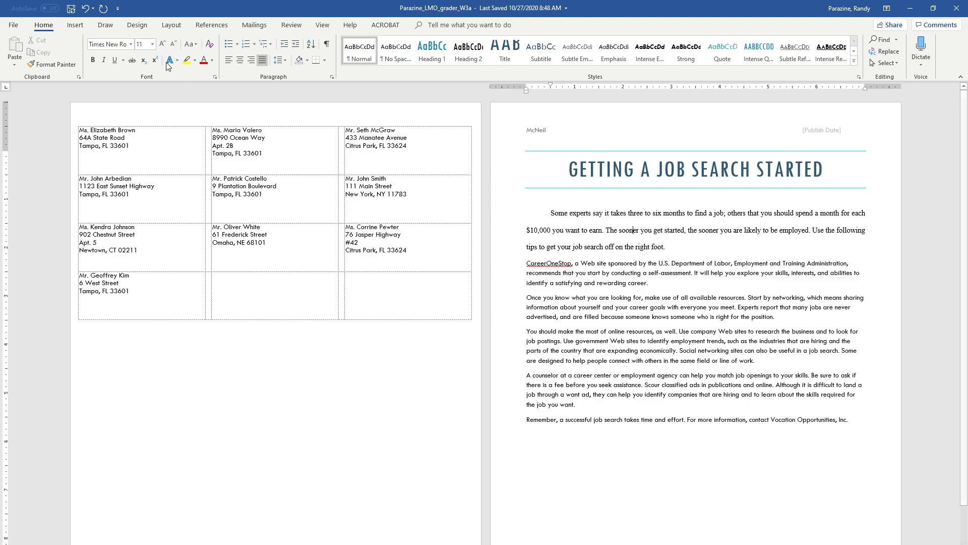
{"action": "left_click", "coordinate": [47, 66]}
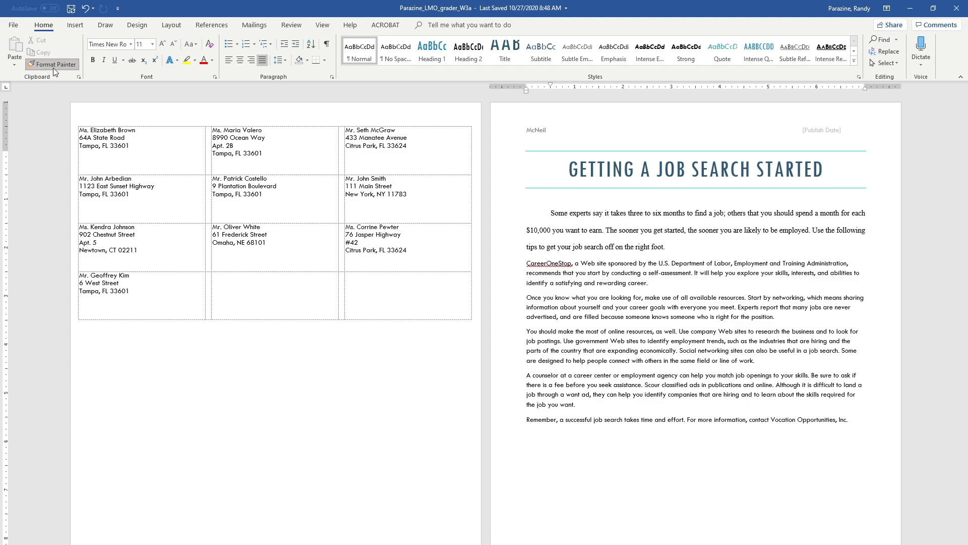
{"action": "mouse_move", "coordinate": [522, 262]}
{"action": "left_mouse_down"}
{"action": "mouse_move", "coordinate": [714, 387]}
{"action": "mouse_move", "coordinate": [857, 421]}
{"action": "left_mouse_up"}
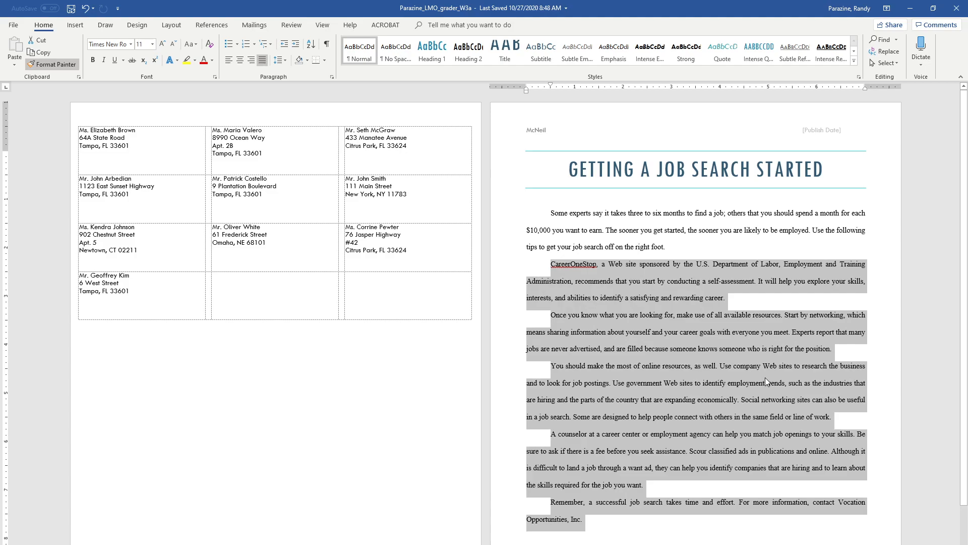
{"action": "left_click", "coordinate": [670, 331]}
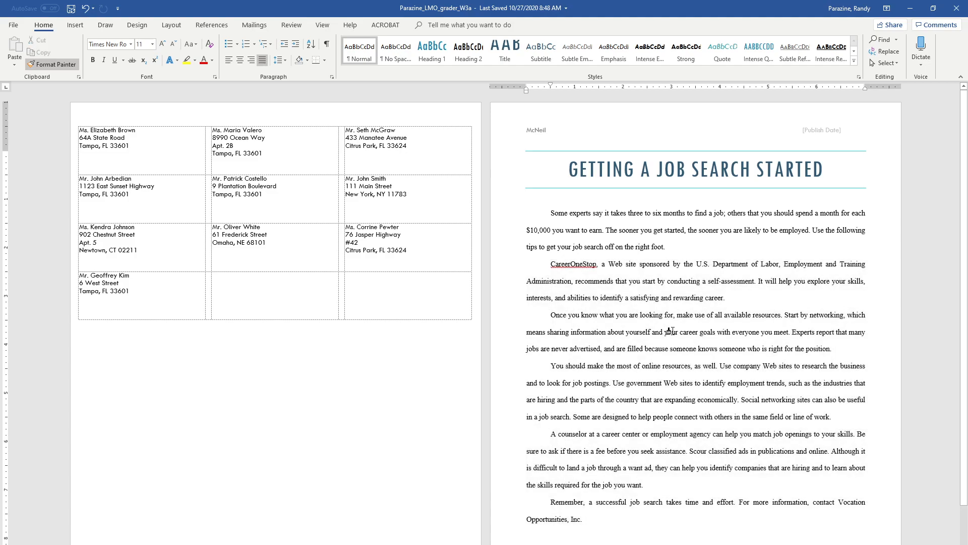
{"action": "key", "text": "Escape"}
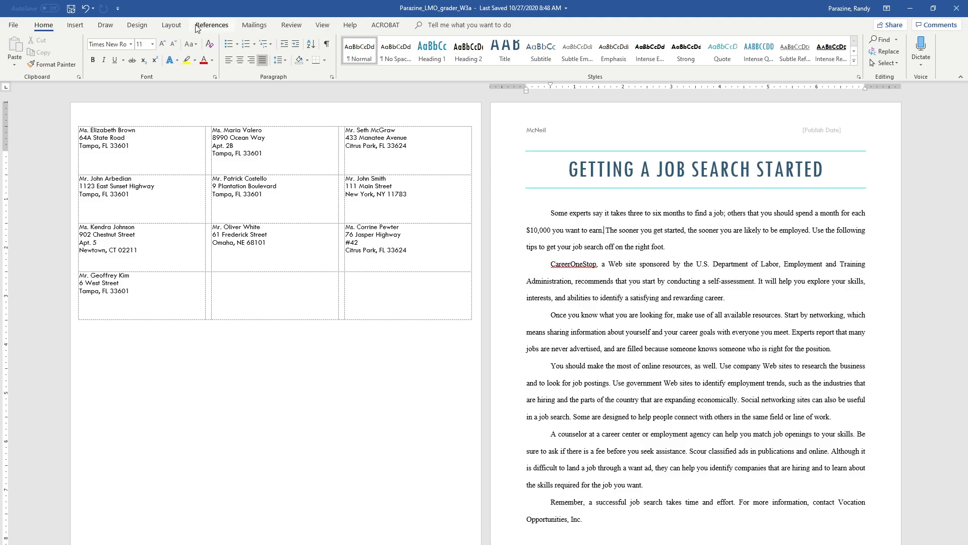
Insert endnotes after "earn." in paragraph one and after "career." in paragraph two
{"action": "left_click", "coordinate": [222, 28]}
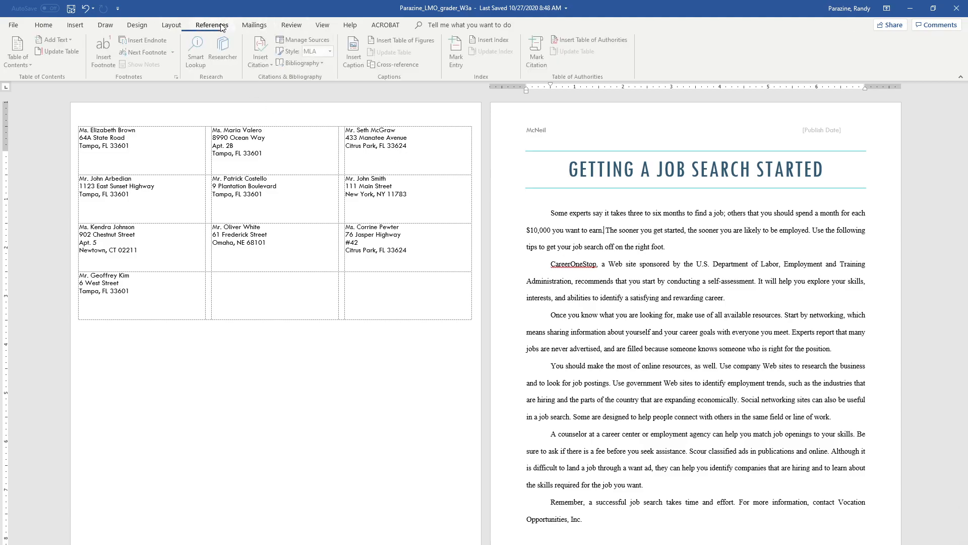
{"action": "left_click", "coordinate": [149, 40]}
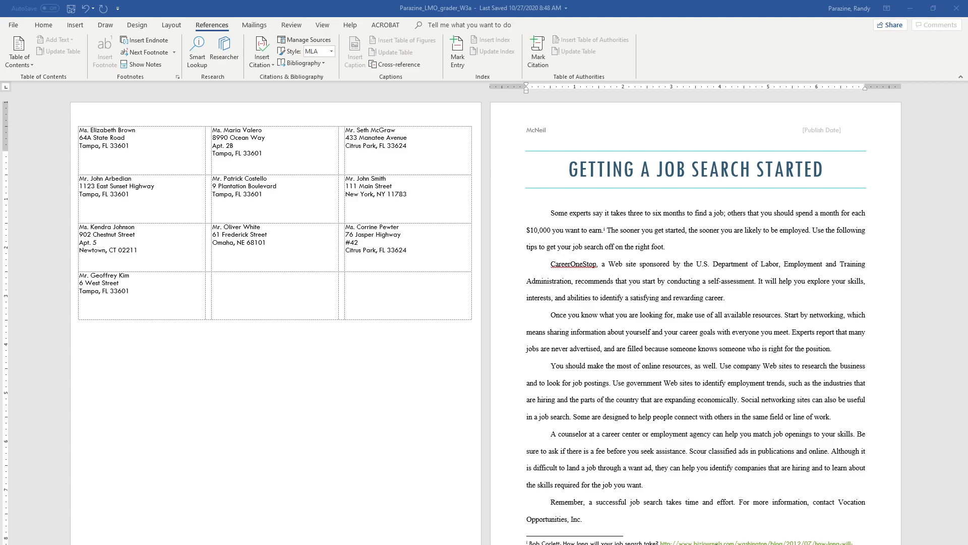
{"action": "left_click", "coordinate": [728, 299]}
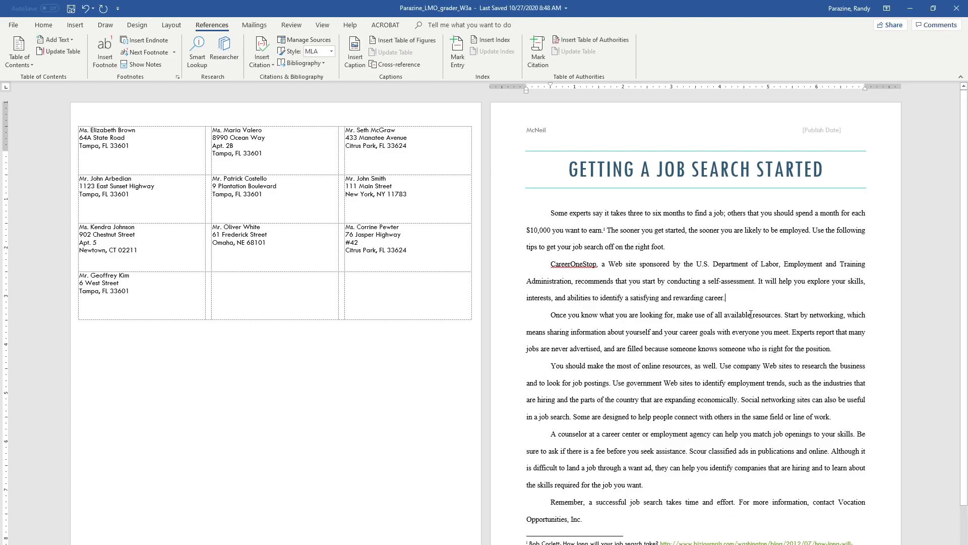
{"action": "left_click", "coordinate": [150, 40]}
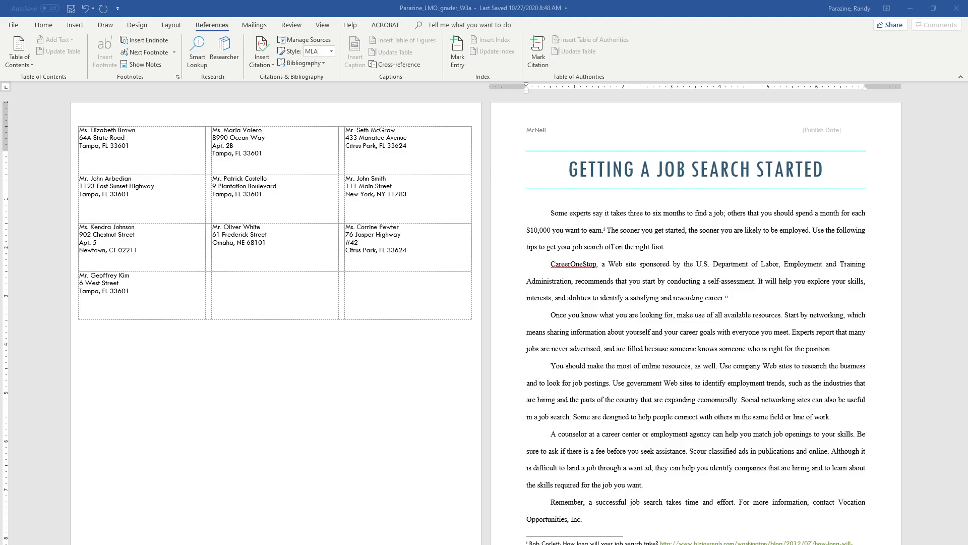
{"action": "left_click", "coordinate": [629, 230]}
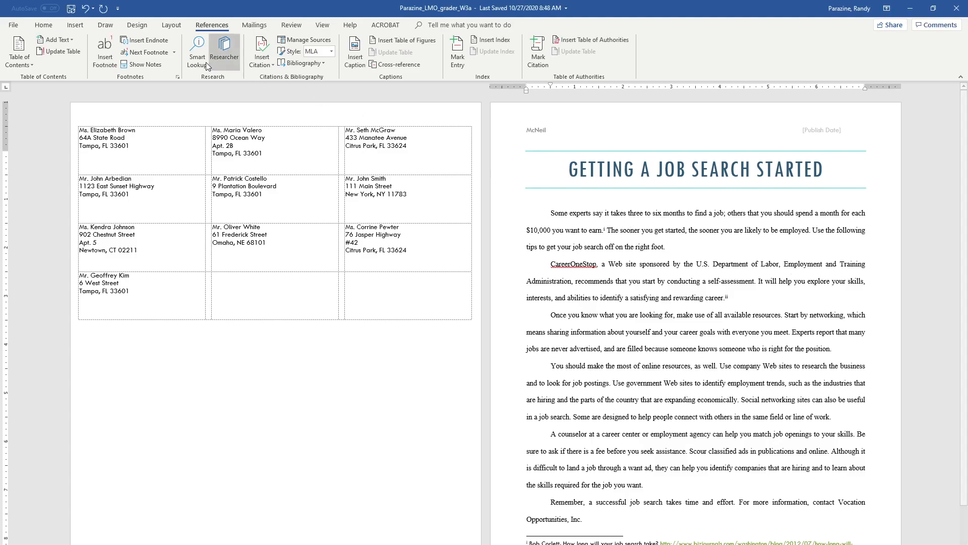
Add an in-margin drop cap dropping 4 lines to the first paragraph, then select the title
{"action": "left_click", "coordinate": [74, 26]}
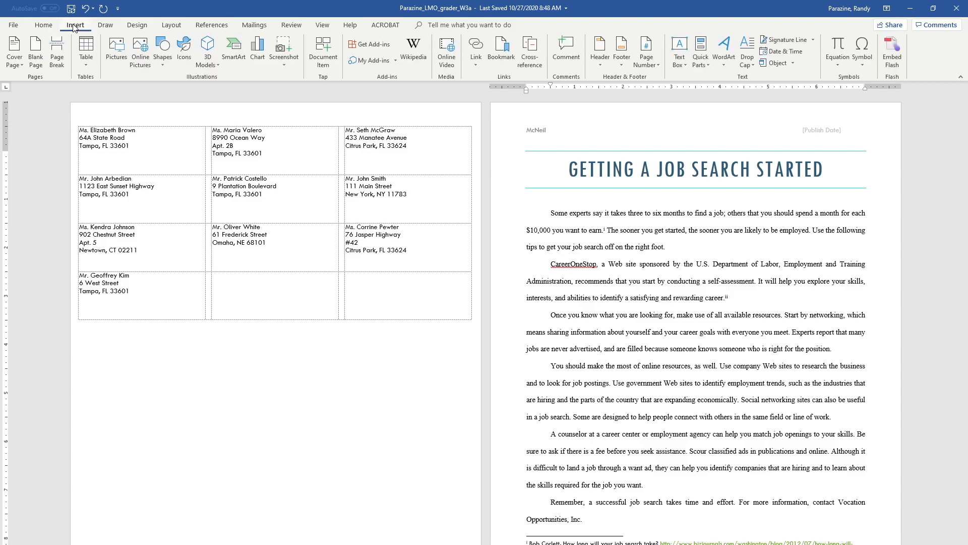
{"action": "left_click", "coordinate": [746, 64]}
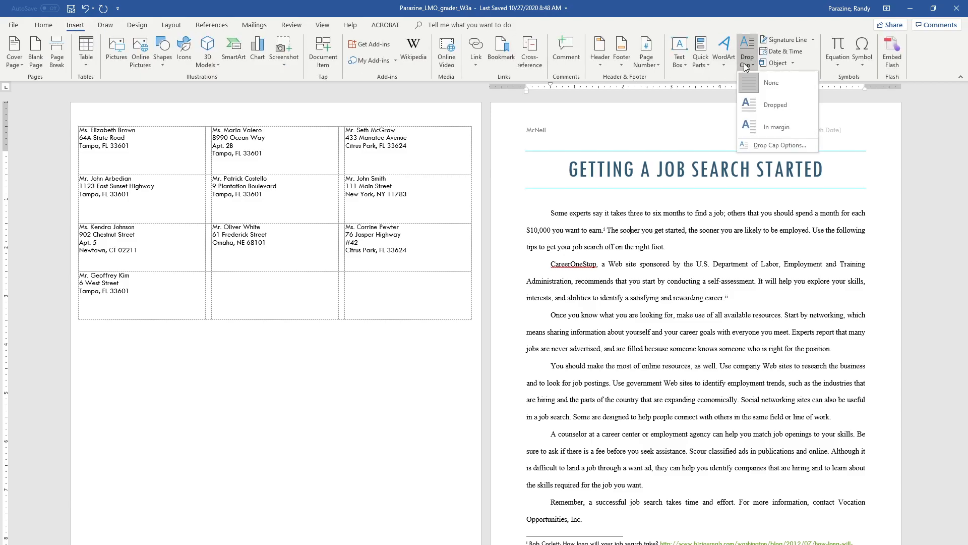
{"action": "left_click", "coordinate": [779, 144]}
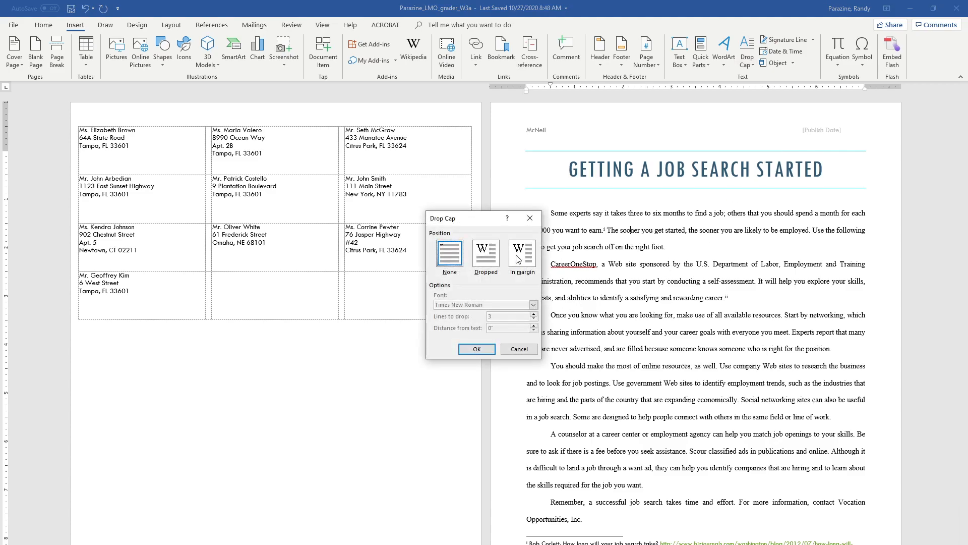
{"action": "left_click", "coordinate": [525, 259]}
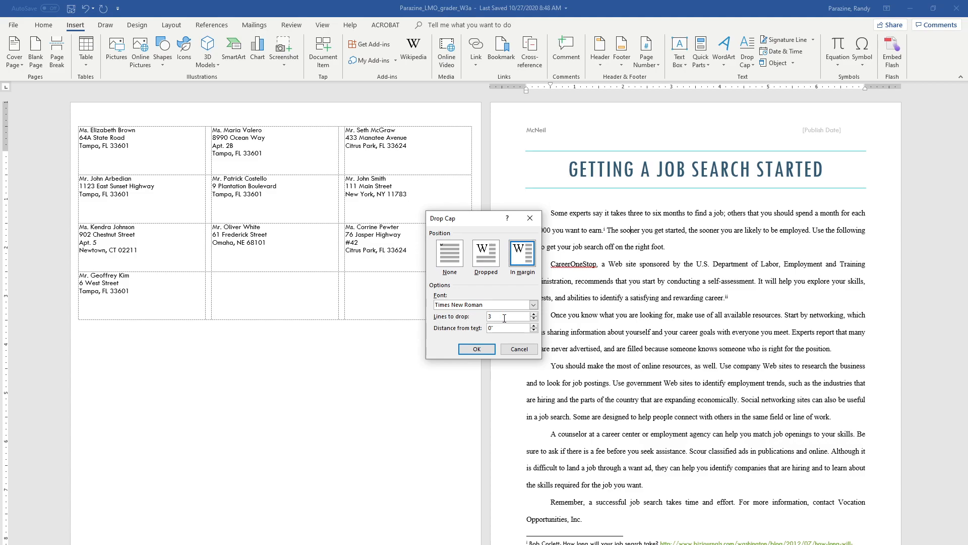
{"action": "left_click", "coordinate": [533, 315]}
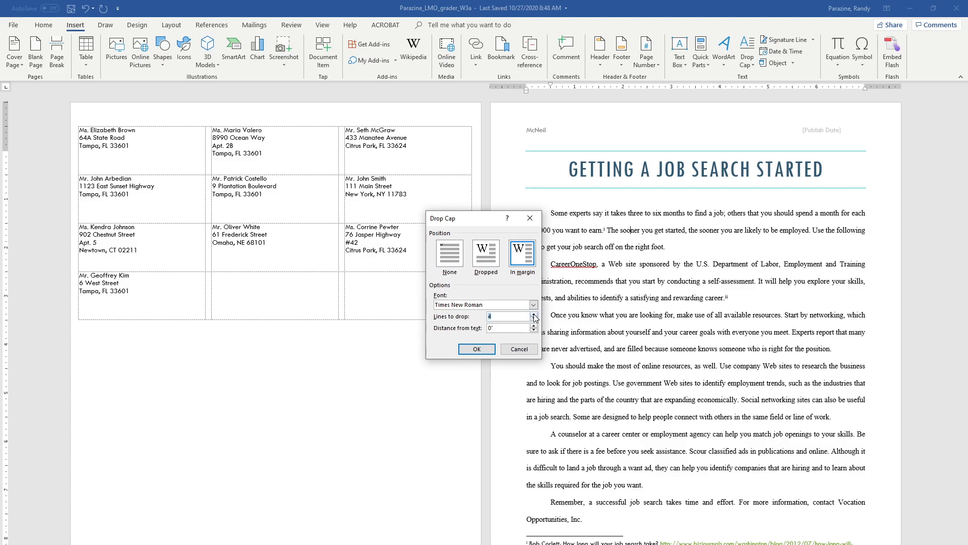
{"action": "left_click", "coordinate": [476, 349]}
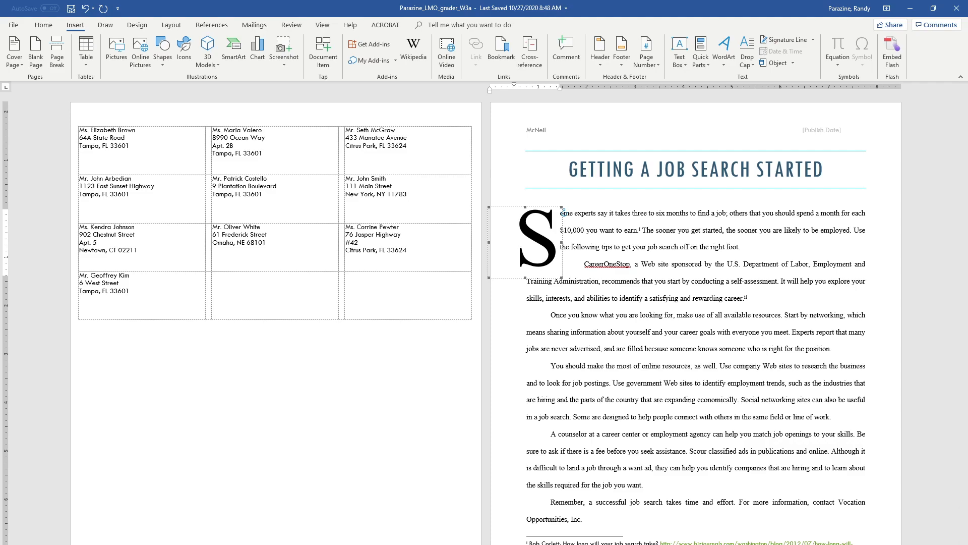
{"action": "left_click", "coordinate": [796, 170]}
{"action": "left_click_drag", "start_coordinate": [834, 169], "coordinate": [580, 168]}
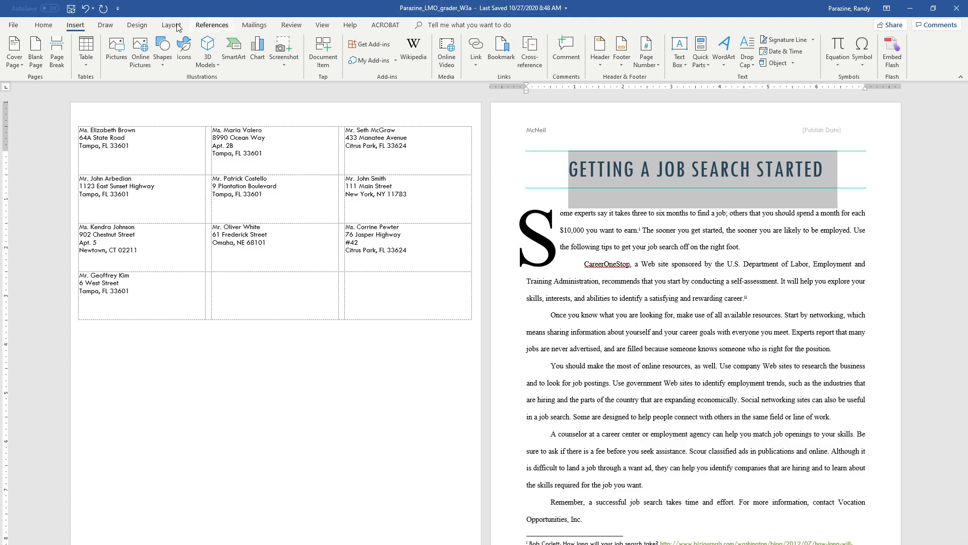
Give the title black 2¼ pt paragraph borders on the top and bottom
{"action": "left_click", "coordinate": [137, 27]}
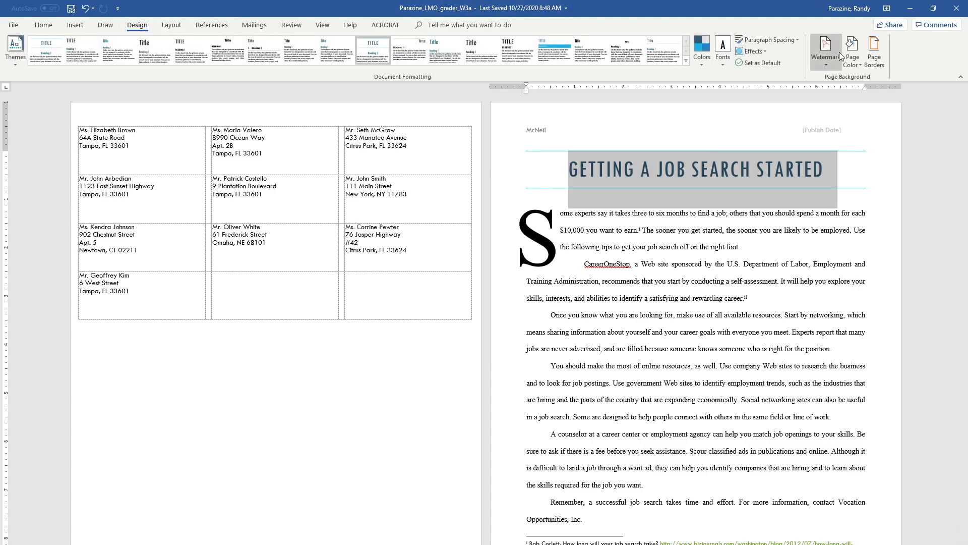
{"action": "left_click", "coordinate": [875, 51]}
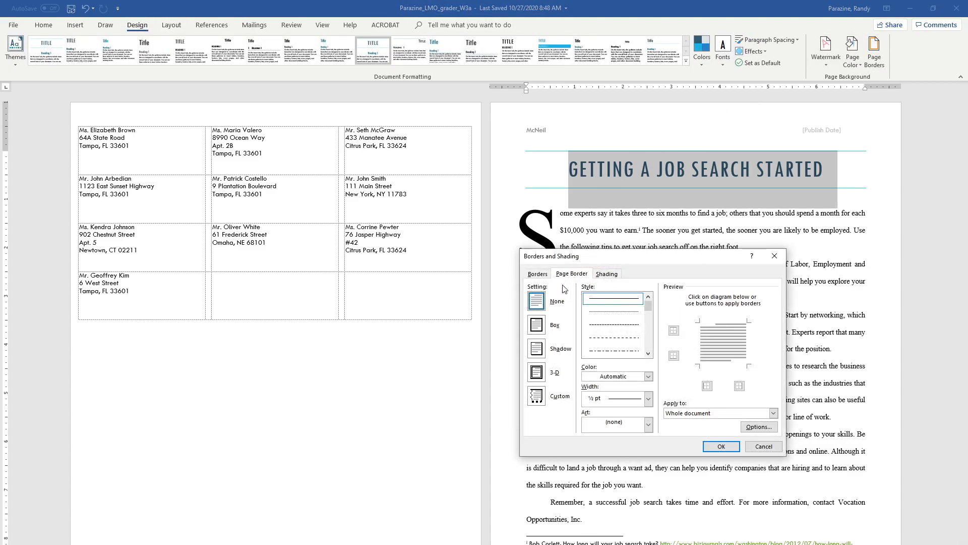
{"action": "left_click", "coordinate": [538, 273]}
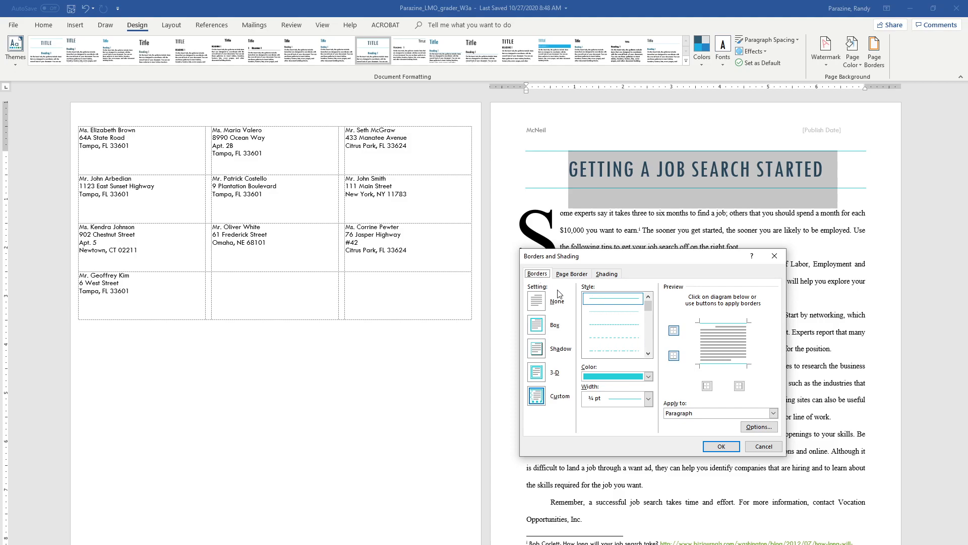
{"action": "left_click", "coordinate": [649, 377]}
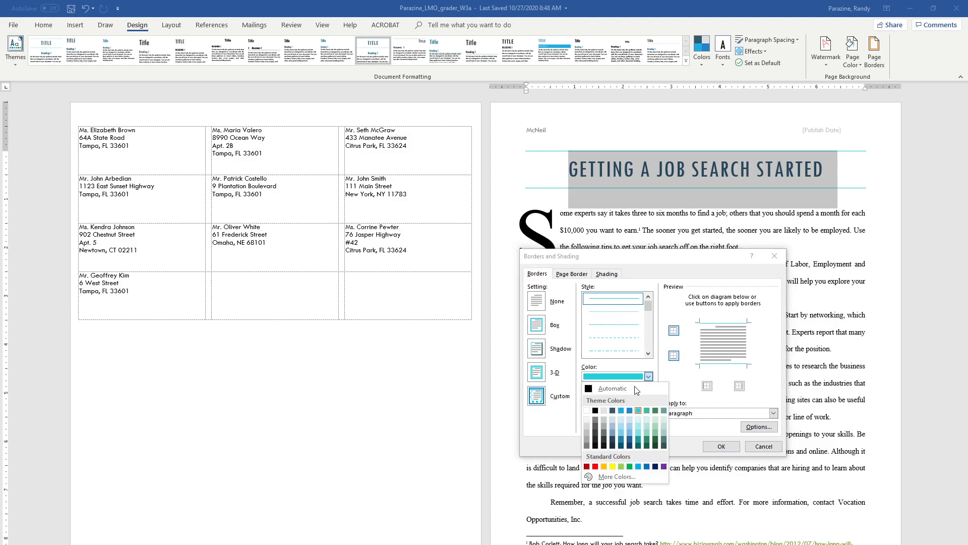
{"action": "left_click", "coordinate": [595, 411]}
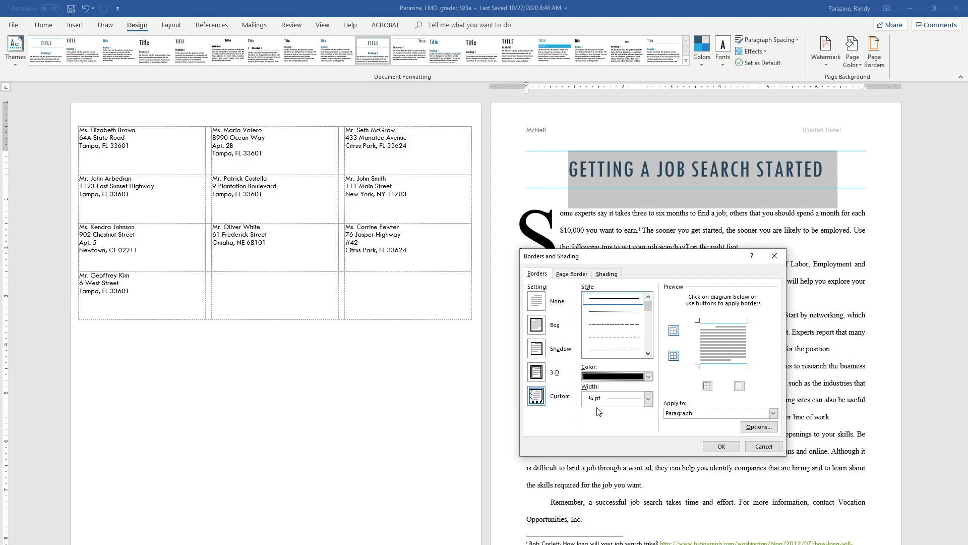
{"action": "left_click", "coordinate": [649, 398]}
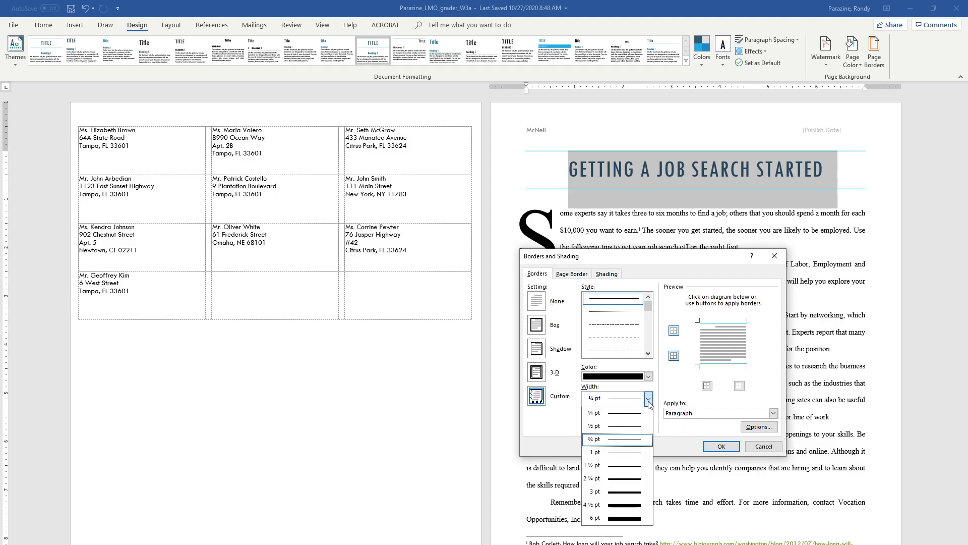
{"action": "left_click", "coordinate": [625, 479]}
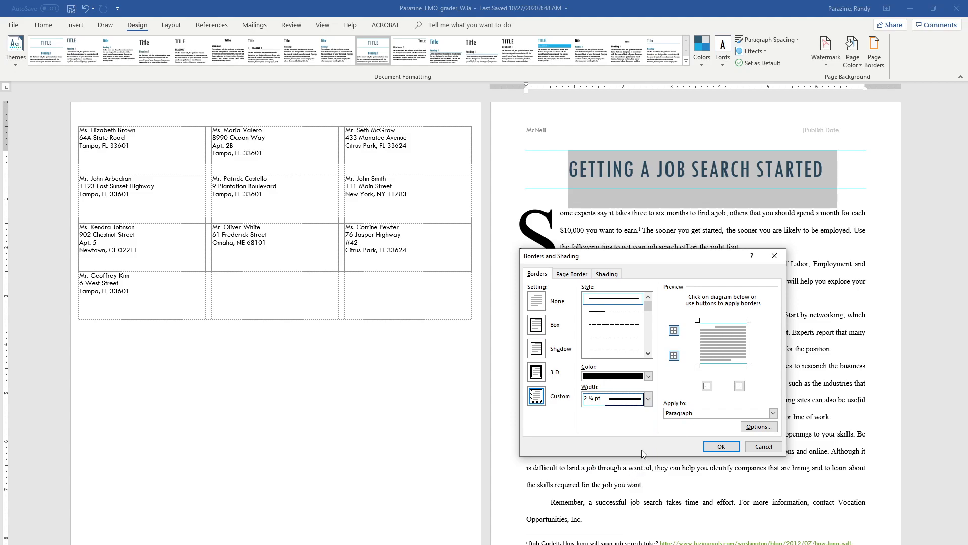
{"action": "left_click", "coordinate": [674, 331]}
{"action": "left_click", "coordinate": [674, 330]}
{"action": "left_click", "coordinate": [674, 356]}
{"action": "left_click", "coordinate": [674, 355]}
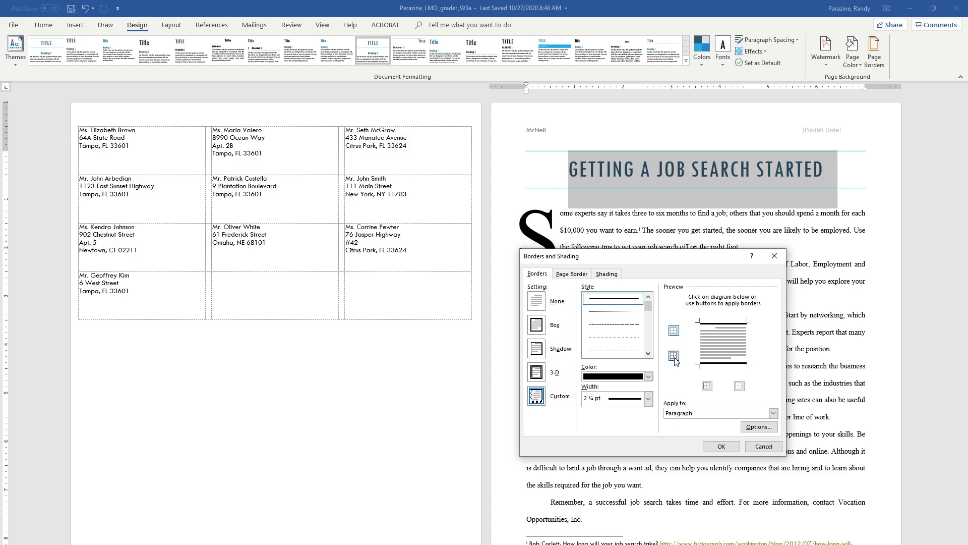
Shade the title Blue, Accent 2, Lighter 60% and apply the borders and shading
{"action": "left_click", "coordinate": [604, 275]}
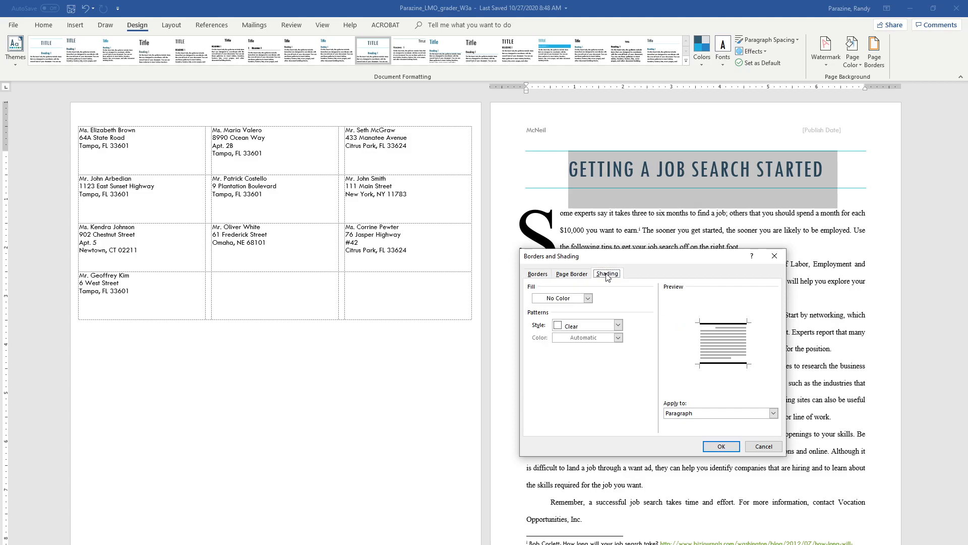
{"action": "left_click", "coordinate": [588, 298]}
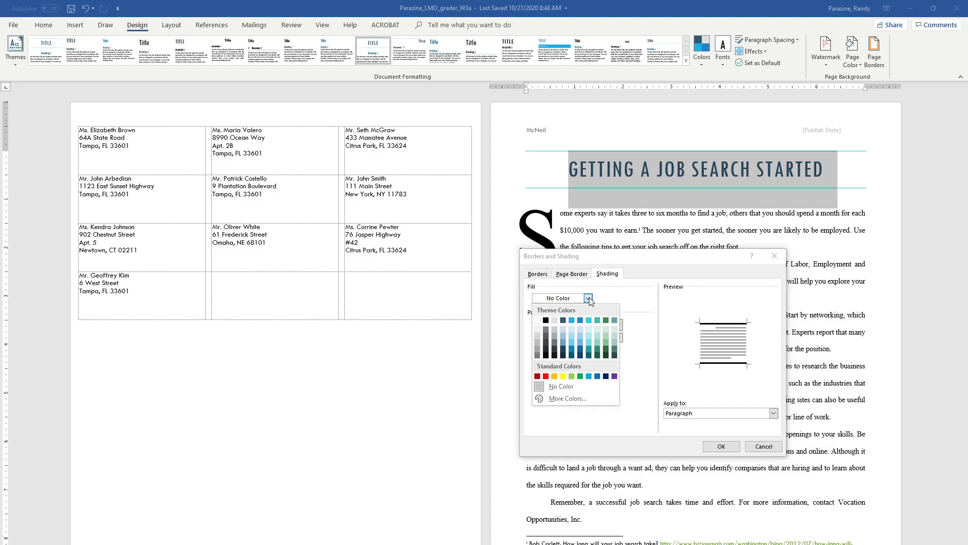
{"action": "left_click", "coordinate": [579, 335]}
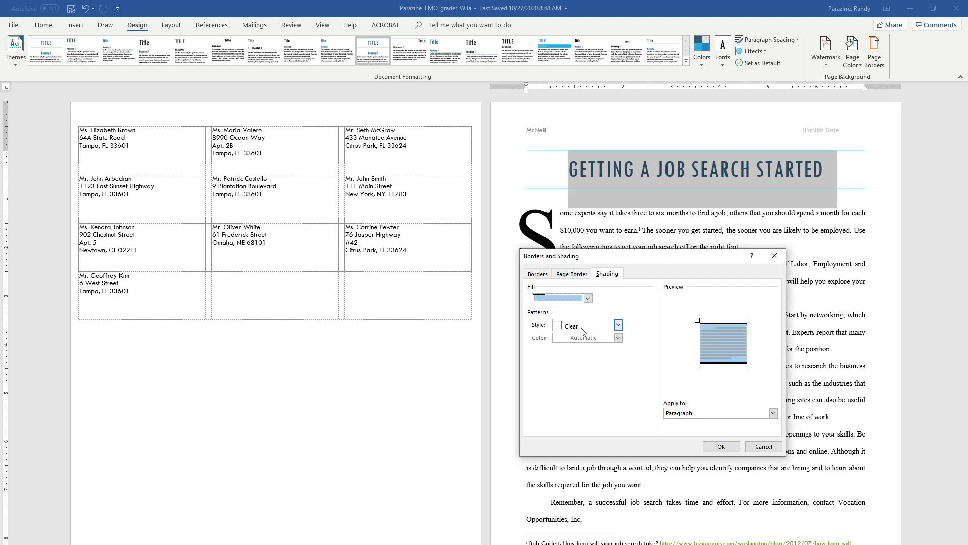
{"action": "left_click", "coordinate": [588, 298]}
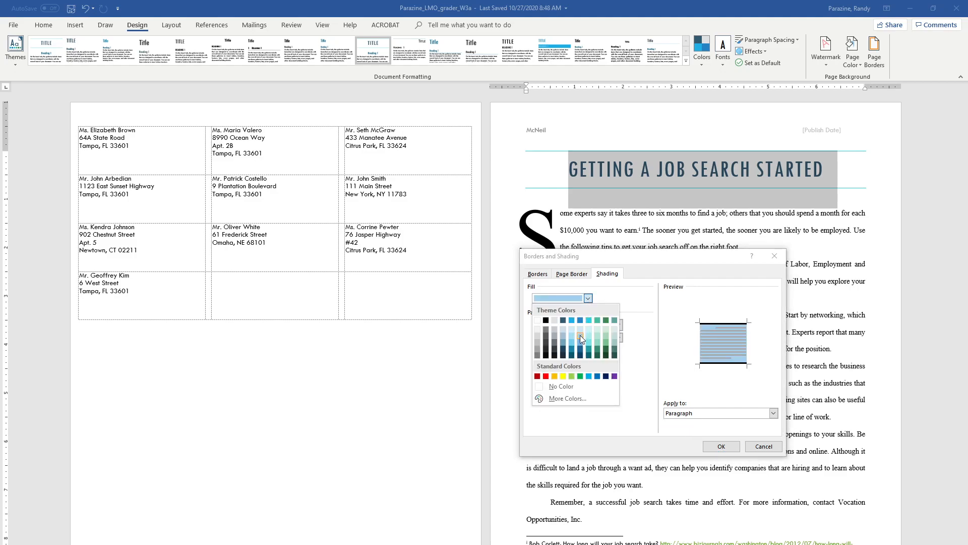
{"action": "left_click", "coordinate": [723, 447]}
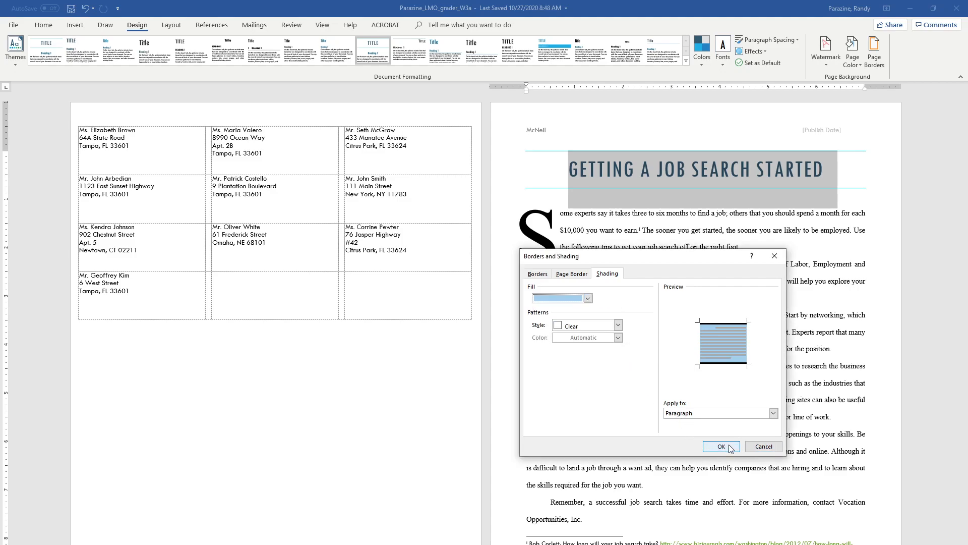
{"action": "left_click", "coordinate": [719, 446]}
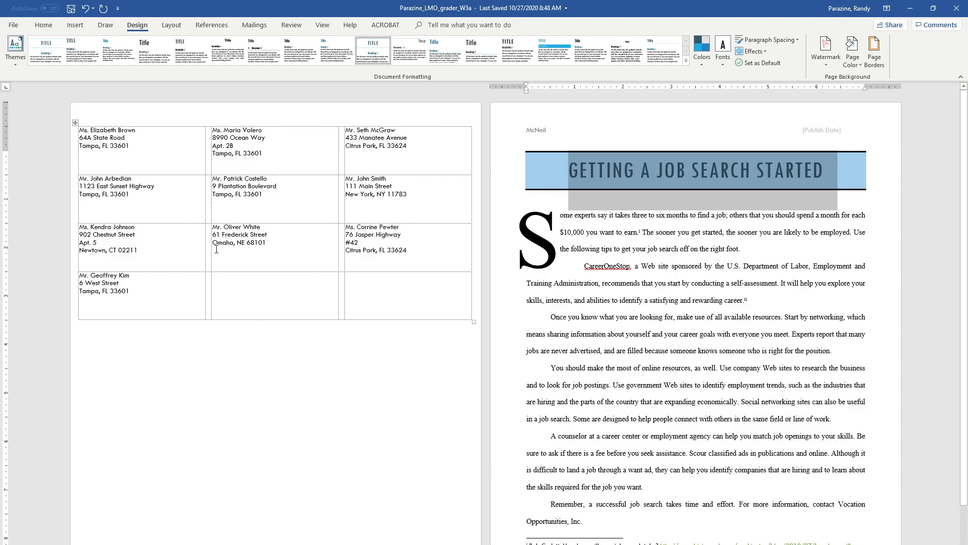
Set the document Title to 'Getting a Job Search Started' and Subject to 'Job search strategies'
{"action": "left_click", "coordinate": [15, 23]}
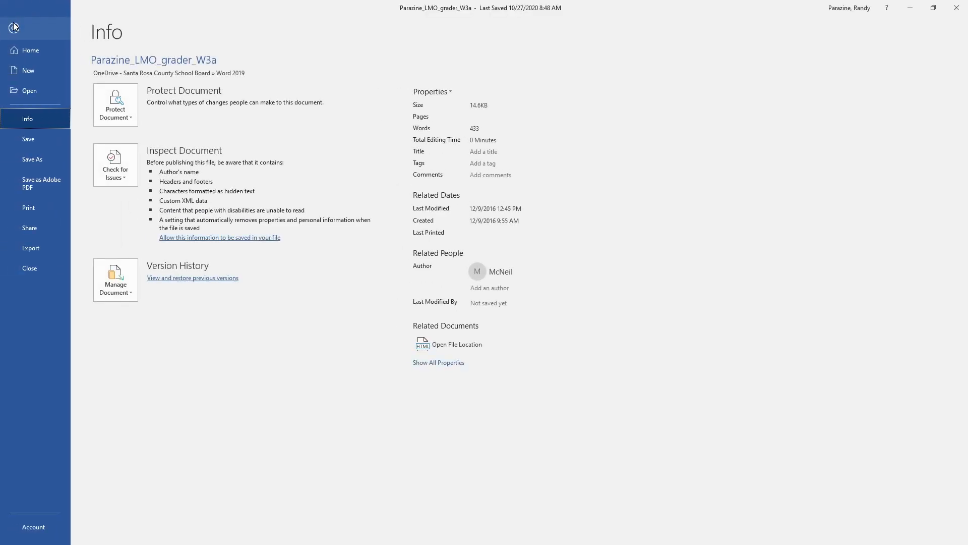
{"action": "left_click", "coordinate": [453, 95]}
{"action": "left_click", "coordinate": [452, 114]}
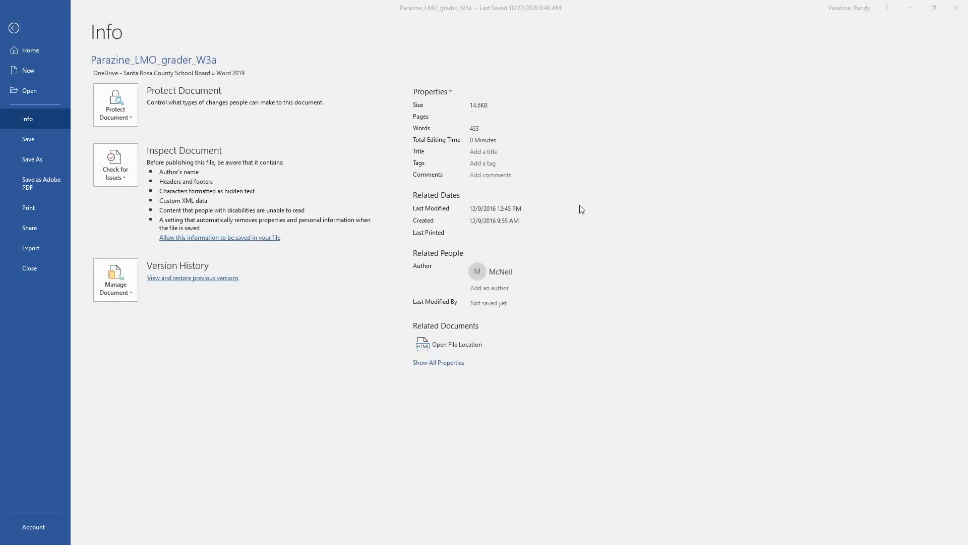
{"action": "left_click_drag", "start_coordinate": [518, 188], "coordinate": [715, 159]}
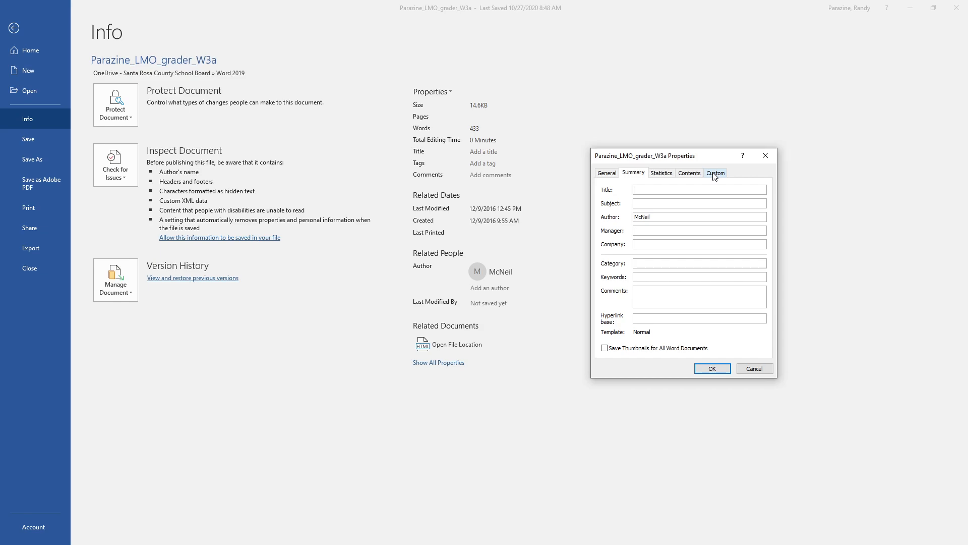
{"action": "type", "text": "Getting a Job Search Started"}
{"action": "left_click", "coordinate": [648, 205]}
{"action": "type", "text": "Job search strategie"}
Enter category 'job search' and keywords 'job search, careers, tips, strategies, networking, online resources'
{"action": "type", "text": "job search"}
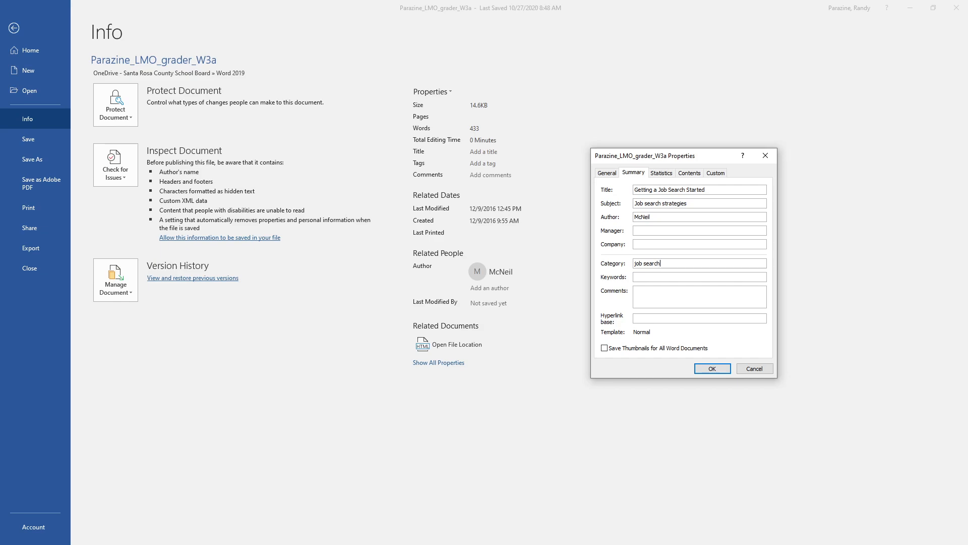
{"action": "left_click", "coordinate": [646, 277]}
{"action": "type", "text": "job search"}
{"action": "type", "text": ", car"}
{"action": "type", "text": "eers, "}
{"action": "type", "text": "tips, st"}
{"action": "type", "text": "rategies"}
{"action": "type", "text": ", netw"}
{"action": "type", "text": "orking,"}
{"action": "type", "text": " online res"}
{"action": "type", "text": "ources"}
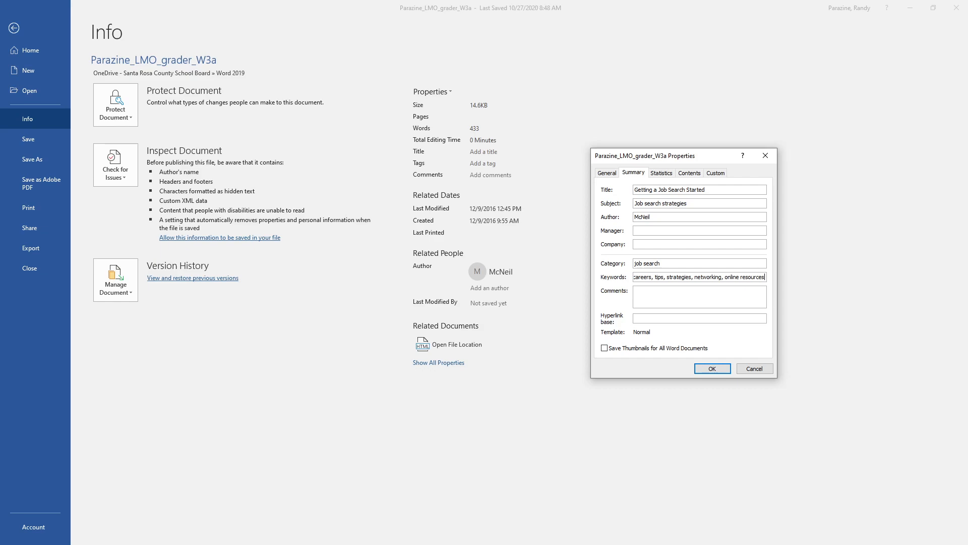
{"action": "left_click", "coordinate": [711, 368]}
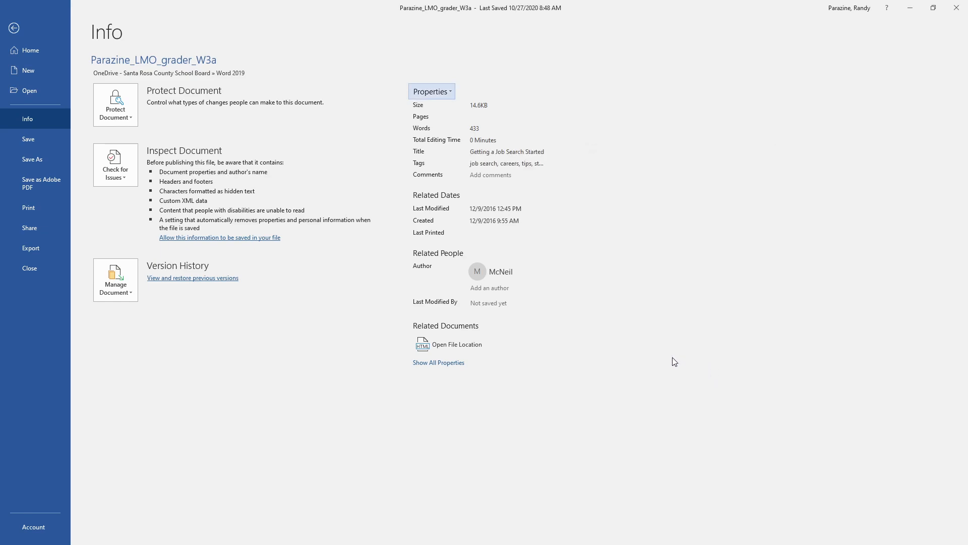
{"action": "left_click", "coordinate": [13, 27]}
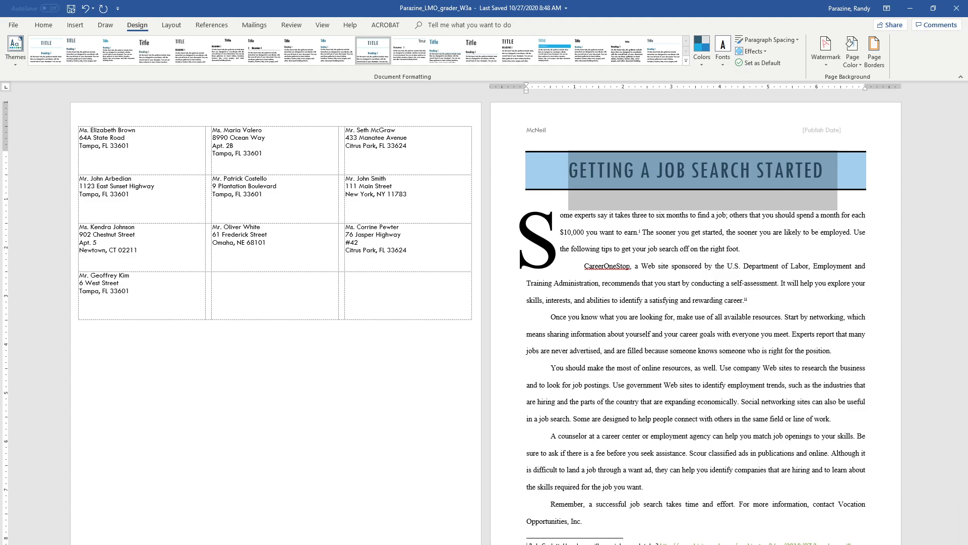
Add a footer reading '433' and 'Page' followed by a plain automatic page number
{"action": "scroll", "coordinate": [678, 543], "scroll_direction": "down", "scroll_amount": 2}
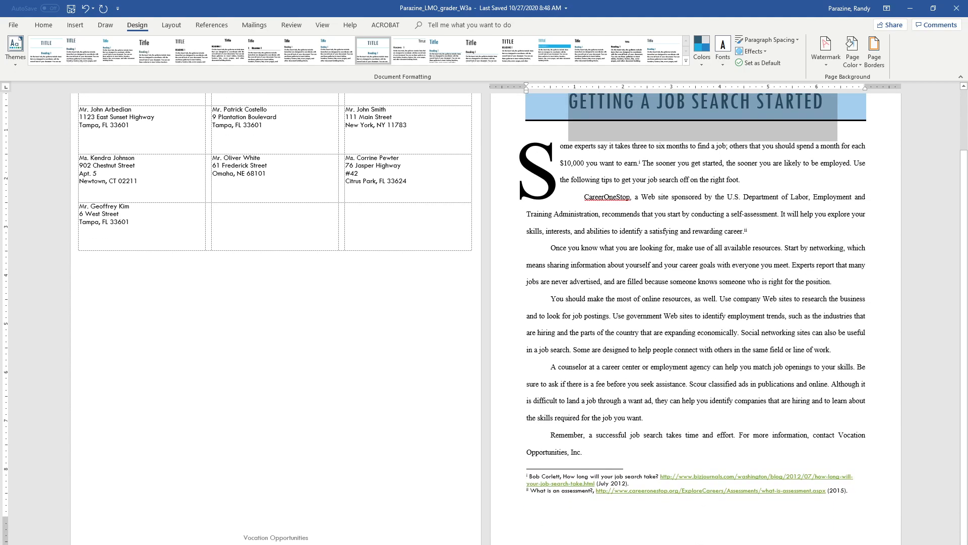
{"action": "double_click", "coordinate": [678, 540]}
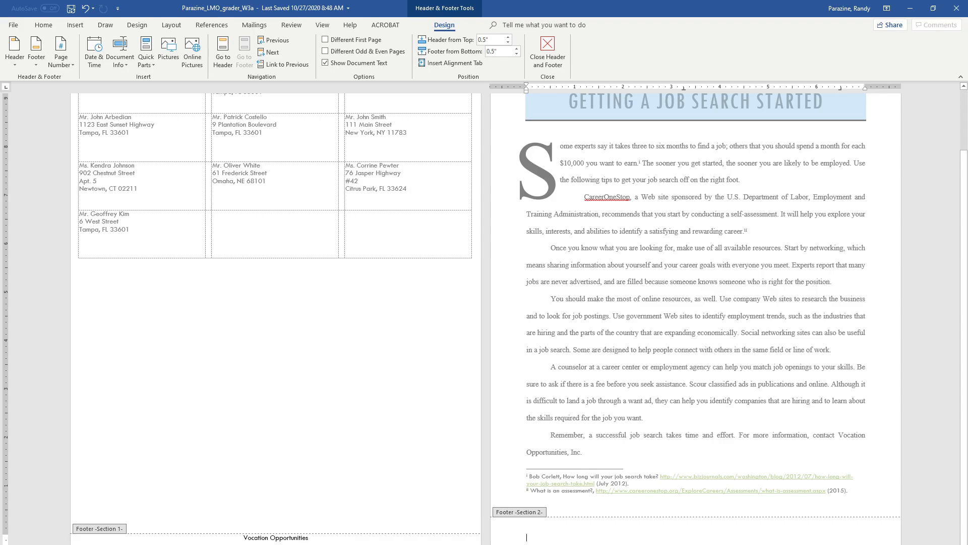
{"action": "type", "text": "433"}
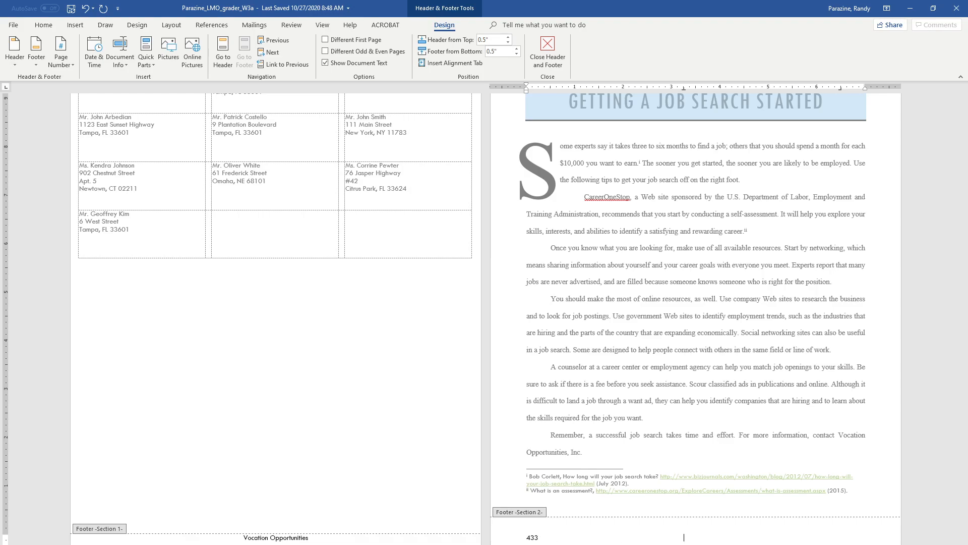
{"action": "type", "text": "Page"}
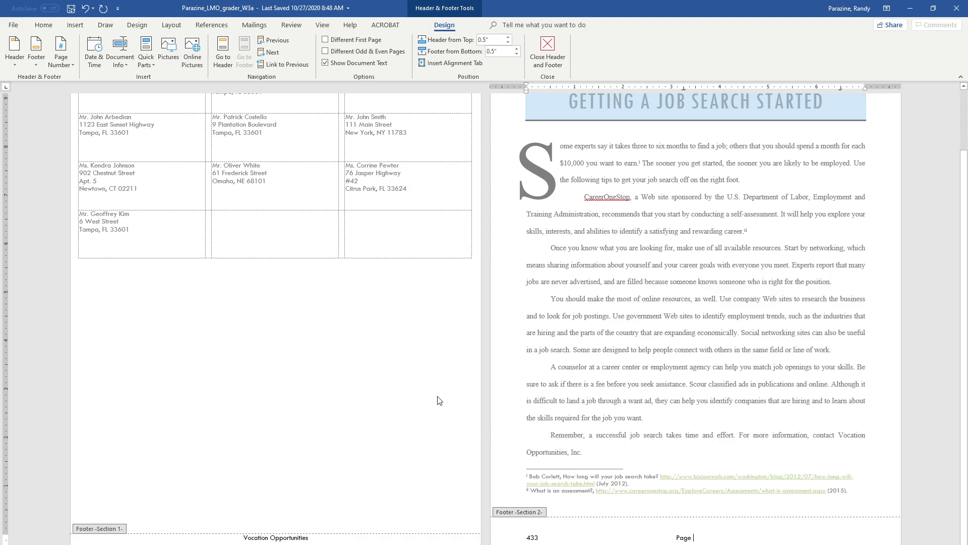
{"action": "left_click", "coordinate": [63, 62]}
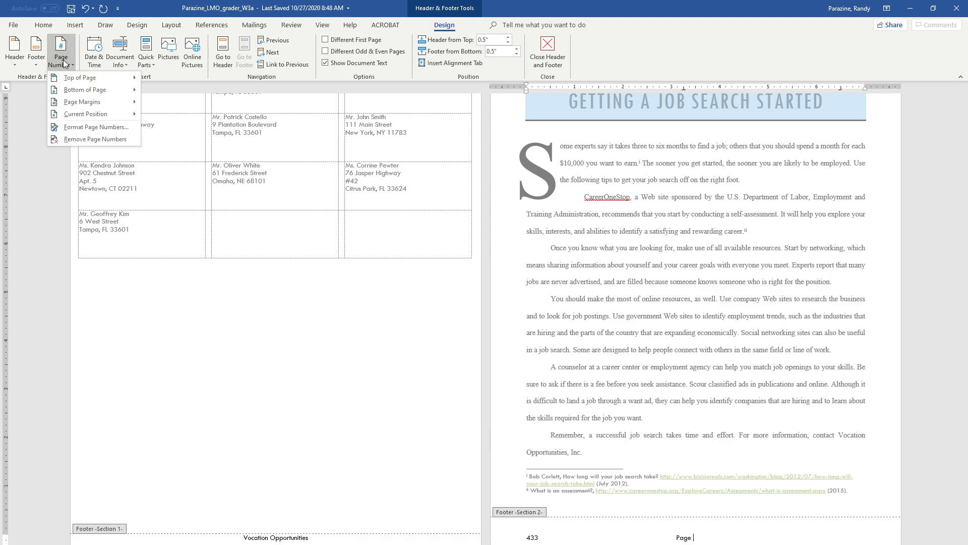
{"action": "mouse_move", "coordinate": [69, 87]}
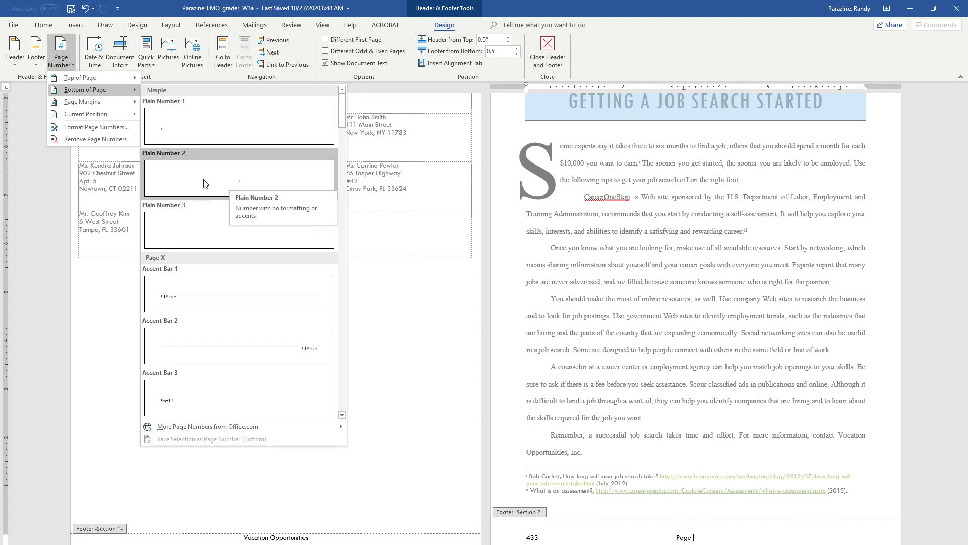
{"action": "mouse_move", "coordinate": [109, 113]}
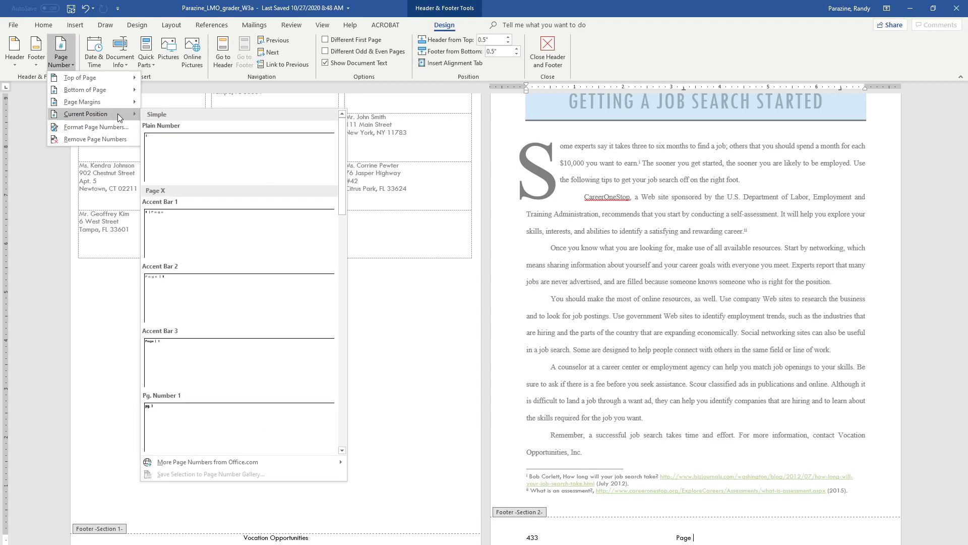
{"action": "left_click", "coordinate": [204, 157]}
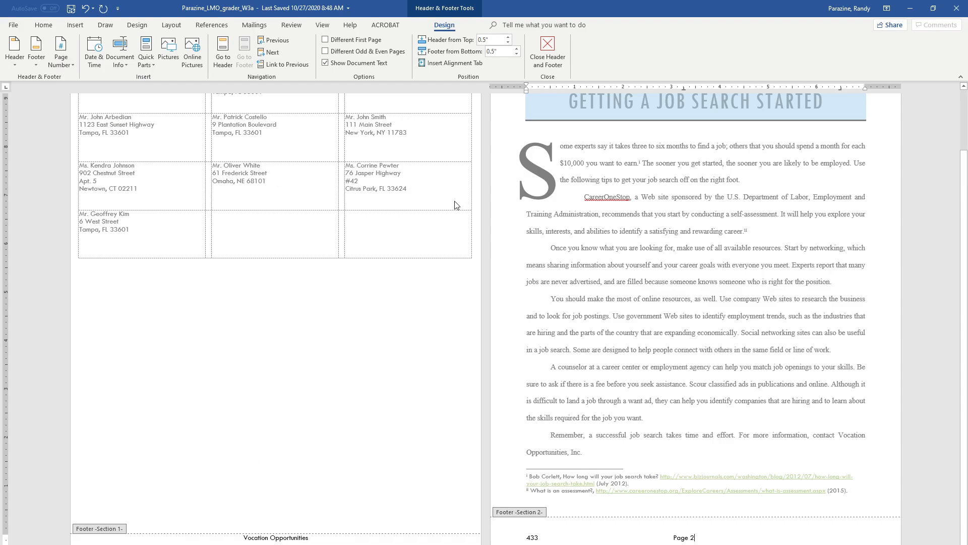
{"action": "double_click", "coordinate": [716, 339]}
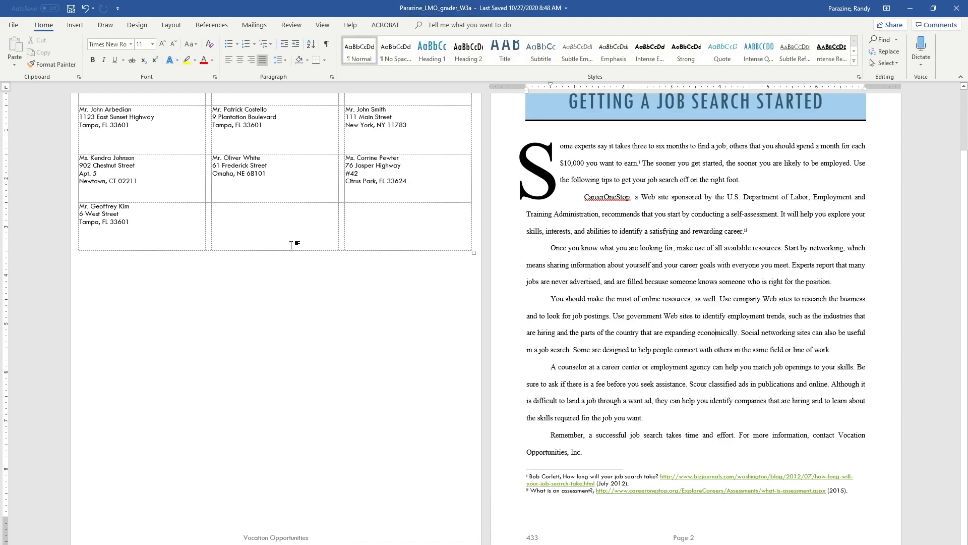